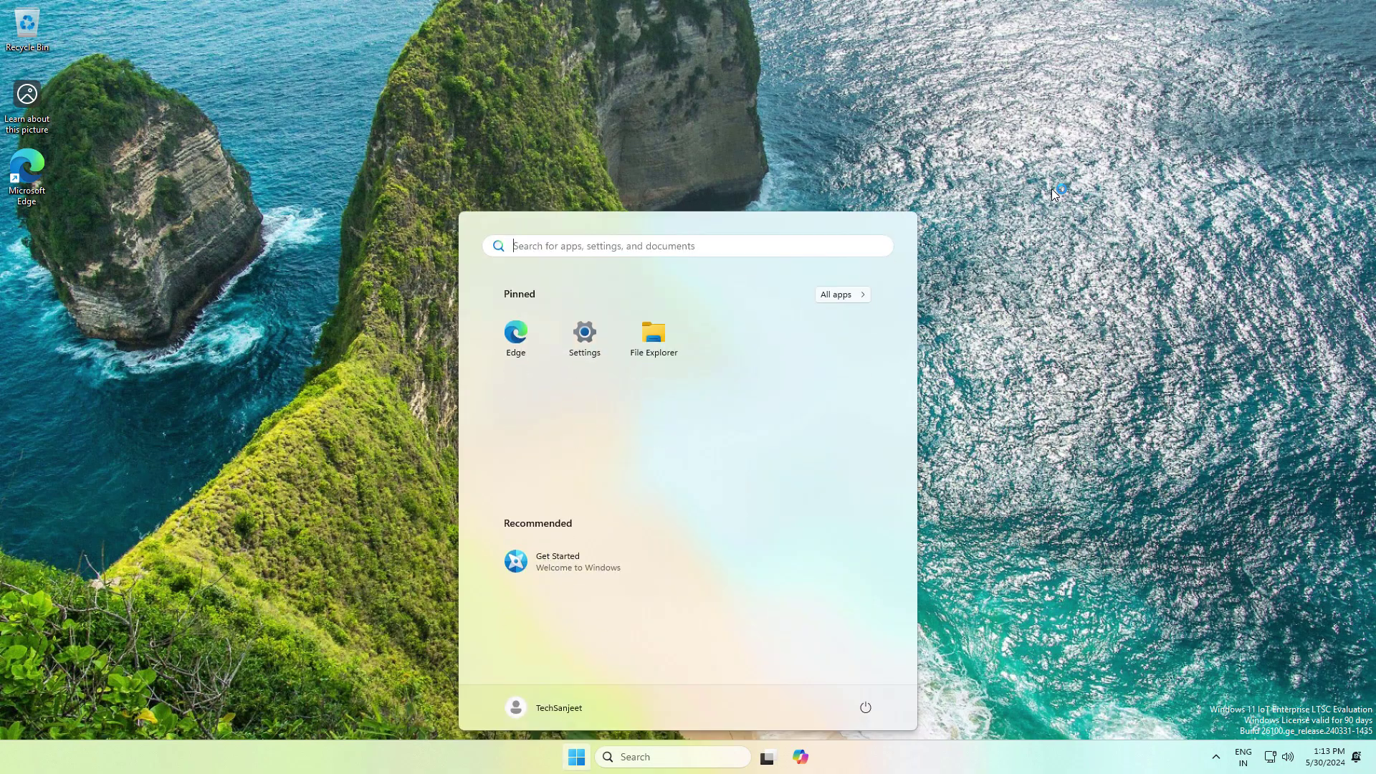
# Step: Close the Start menu and dismiss the desktop's shortcut menu
pyautogui.click(1054, 194)
pyautogui.rightClick(593, 277)
pyautogui.click(552, 552)
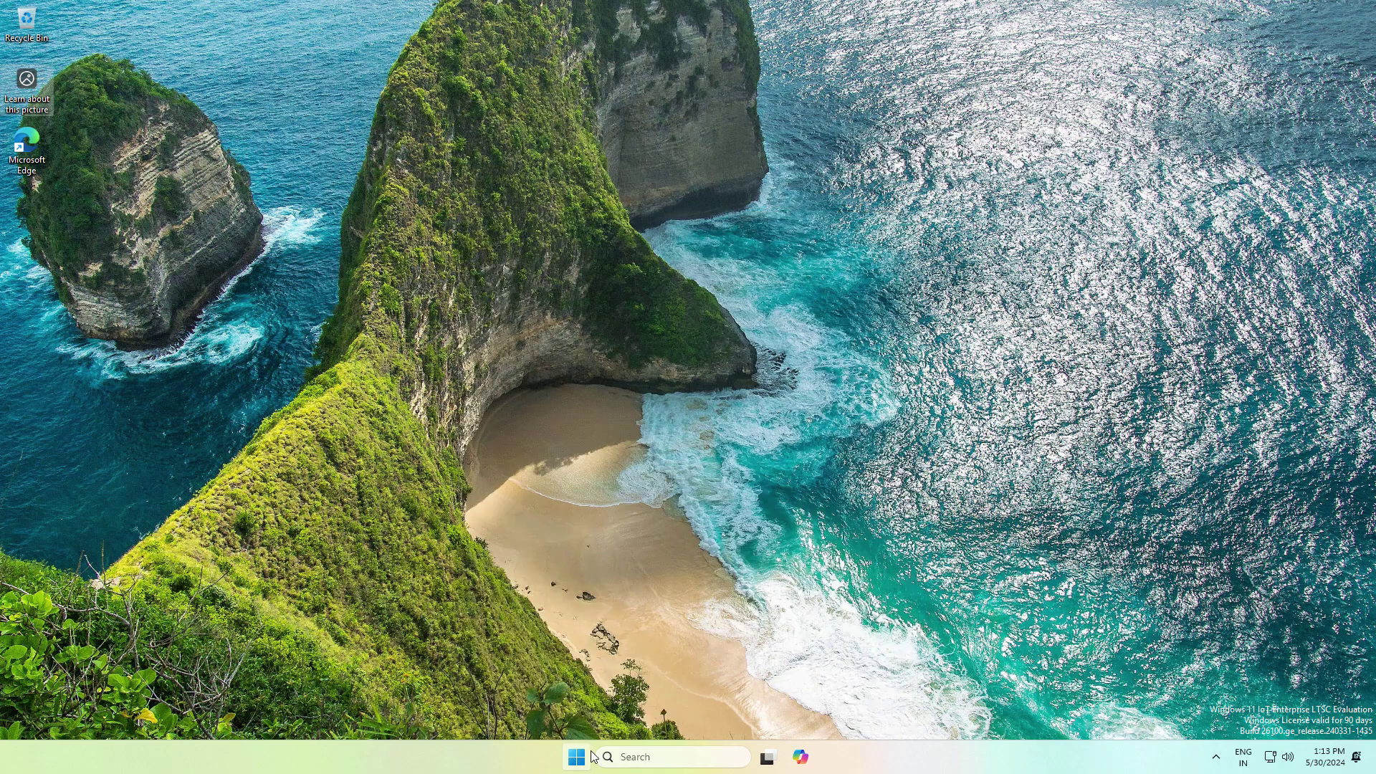
# Step: Open Taskbar settings from the taskbar's shortcut menu
pyautogui.click(576, 756)
pyautogui.rightClick(516, 758)
pyautogui.click(552, 720)
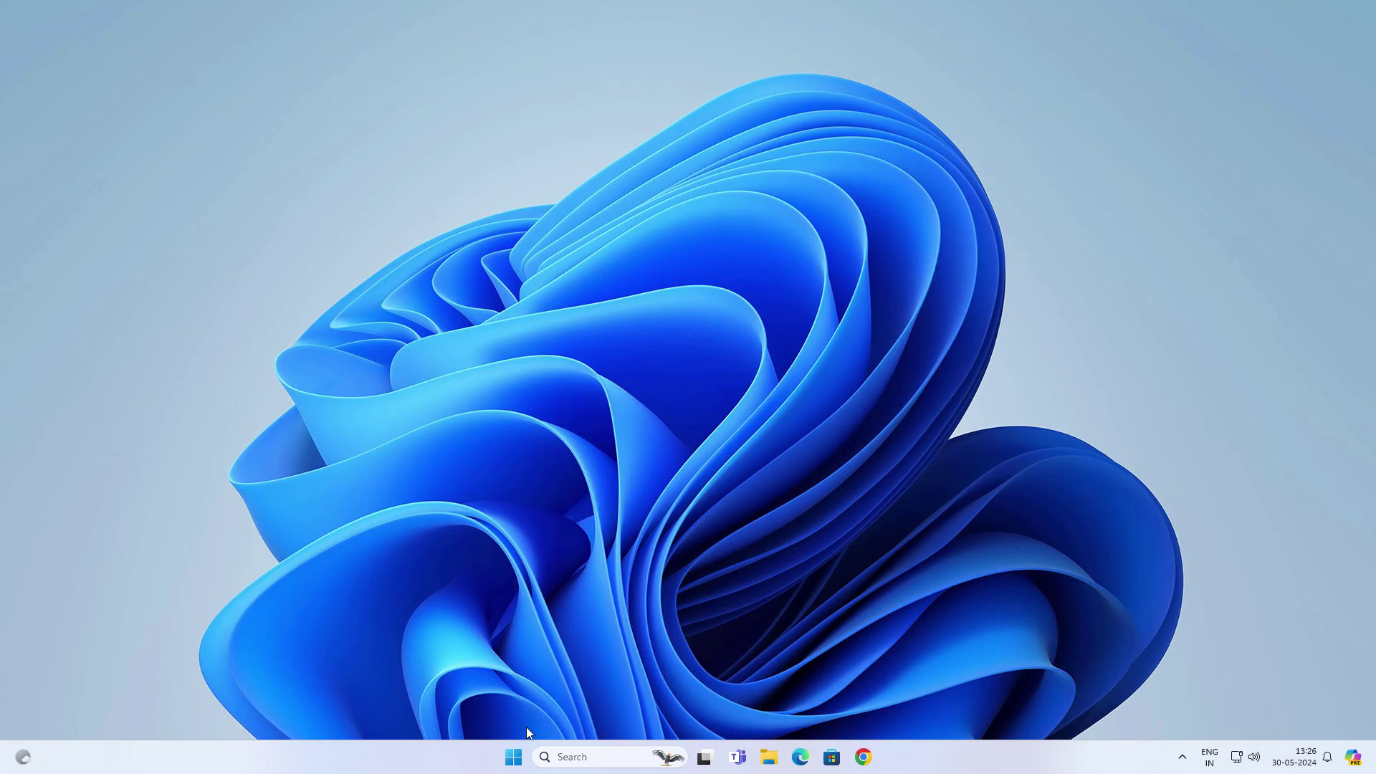
# Step: Open the Start menu and scroll through its full All apps list
pyautogui.click(514, 759)
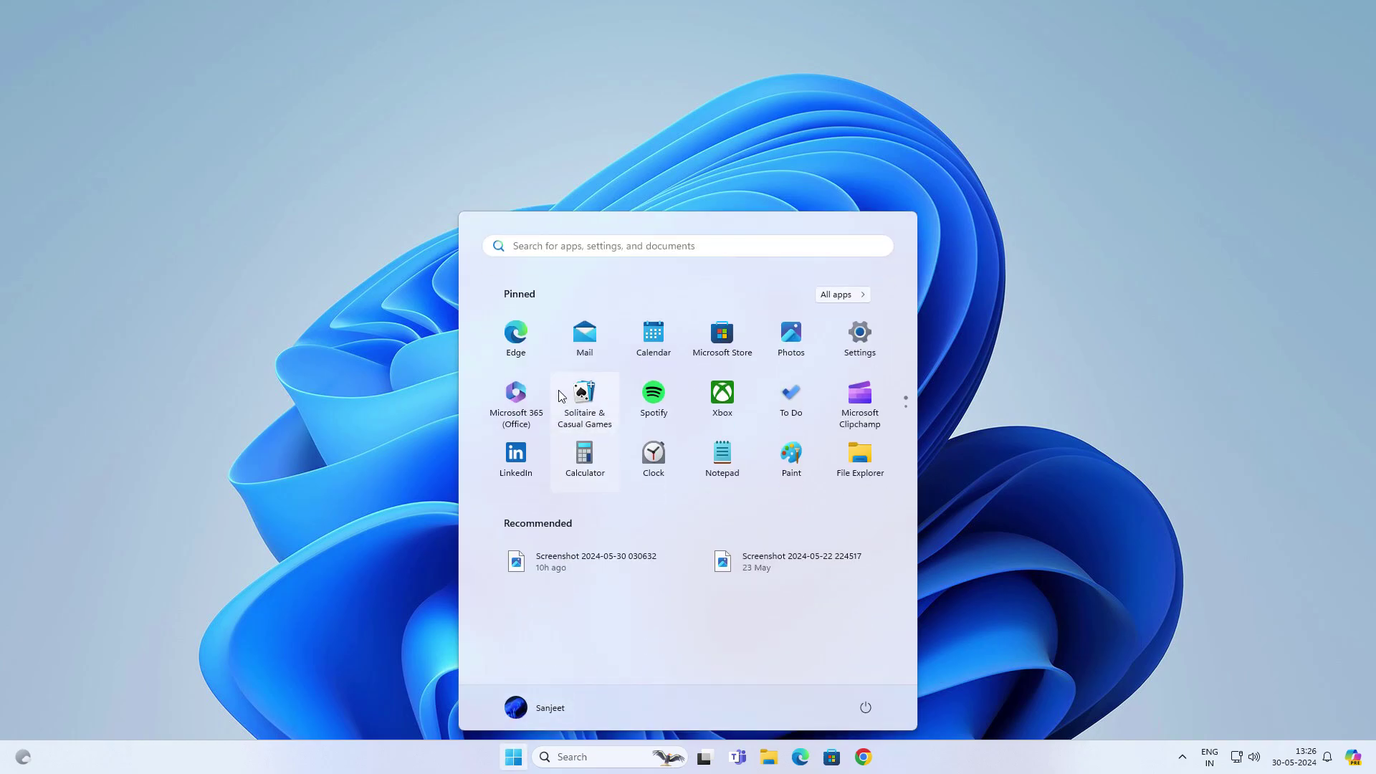
pyautogui.scroll(-1, 866, 416)
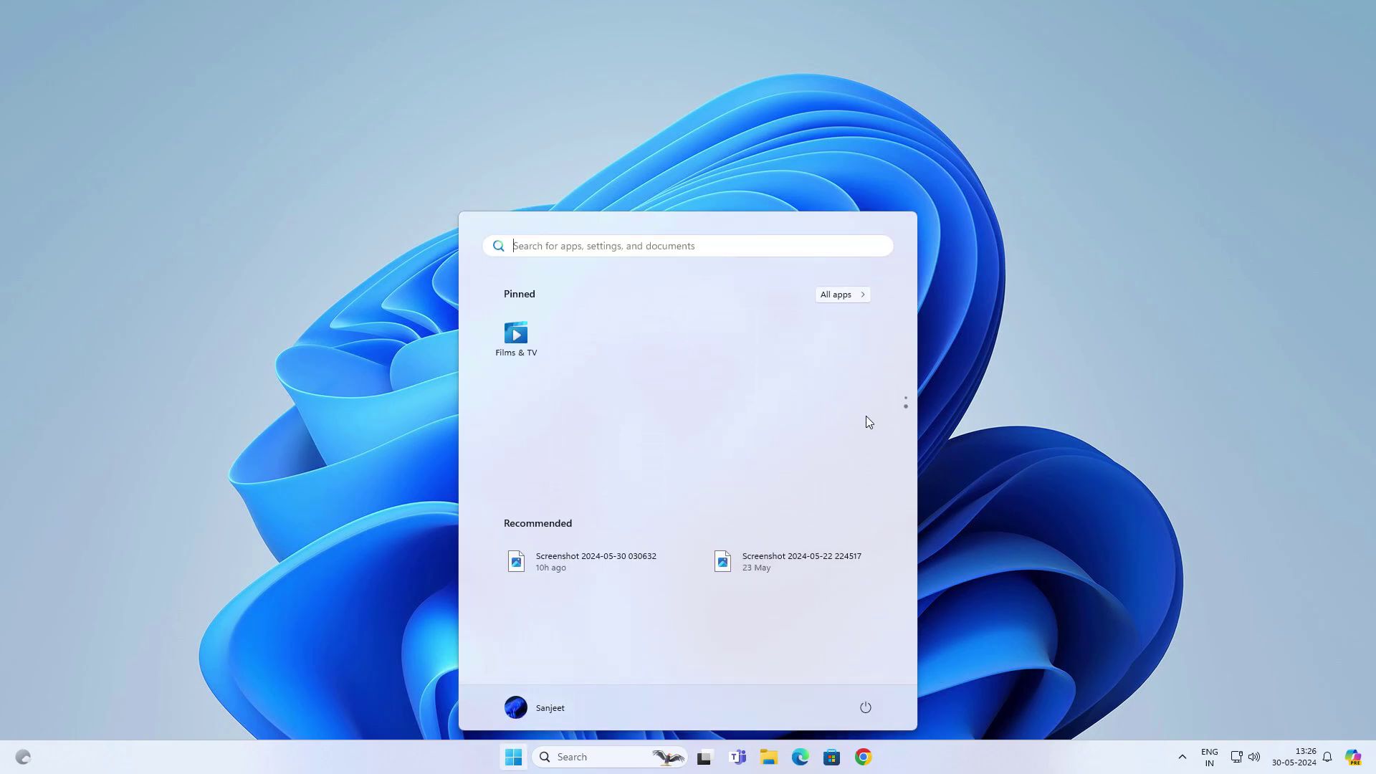
pyautogui.scroll(1, 866, 416)
pyautogui.click(855, 296)
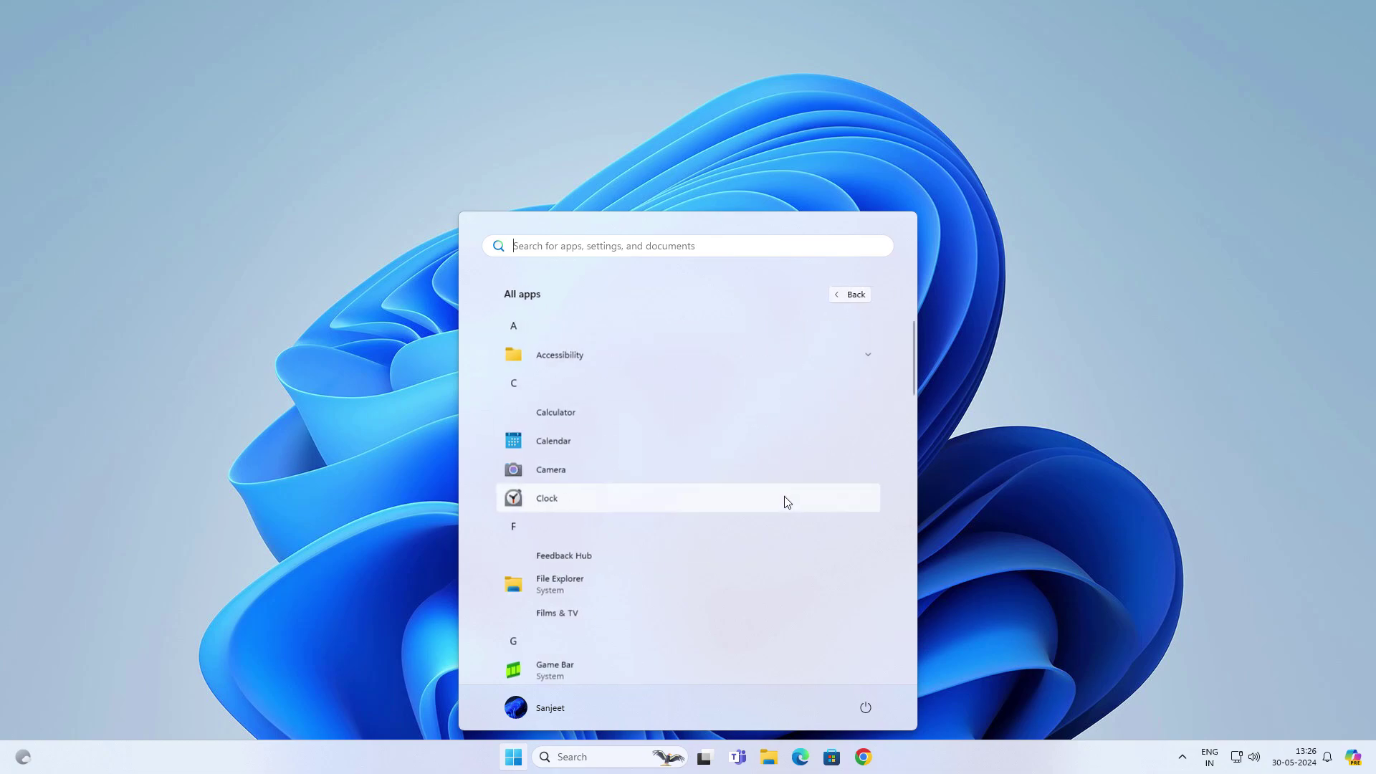
pyautogui.scroll(-5, 781, 497)
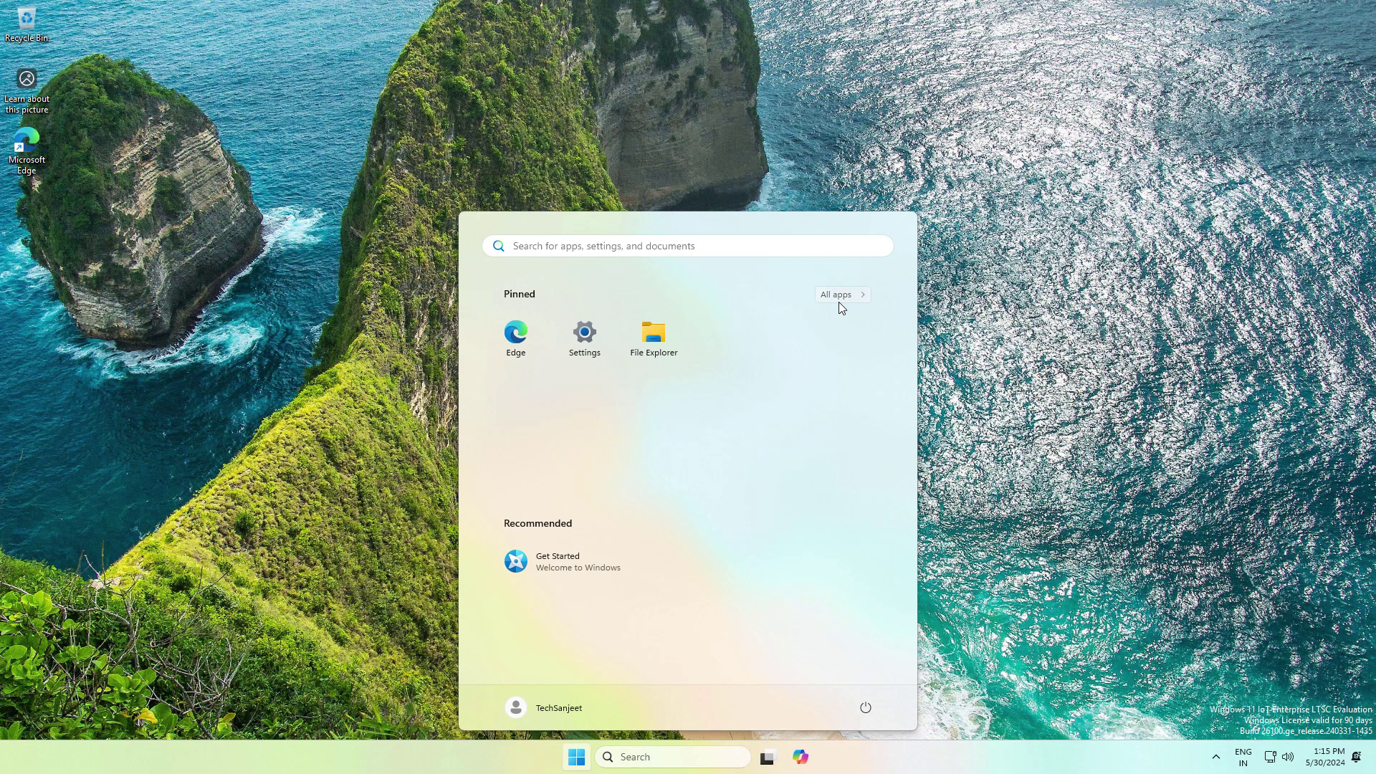
# Step: Confirm Windows Update reports up to date, then close Settings
pyautogui.click(841, 301)
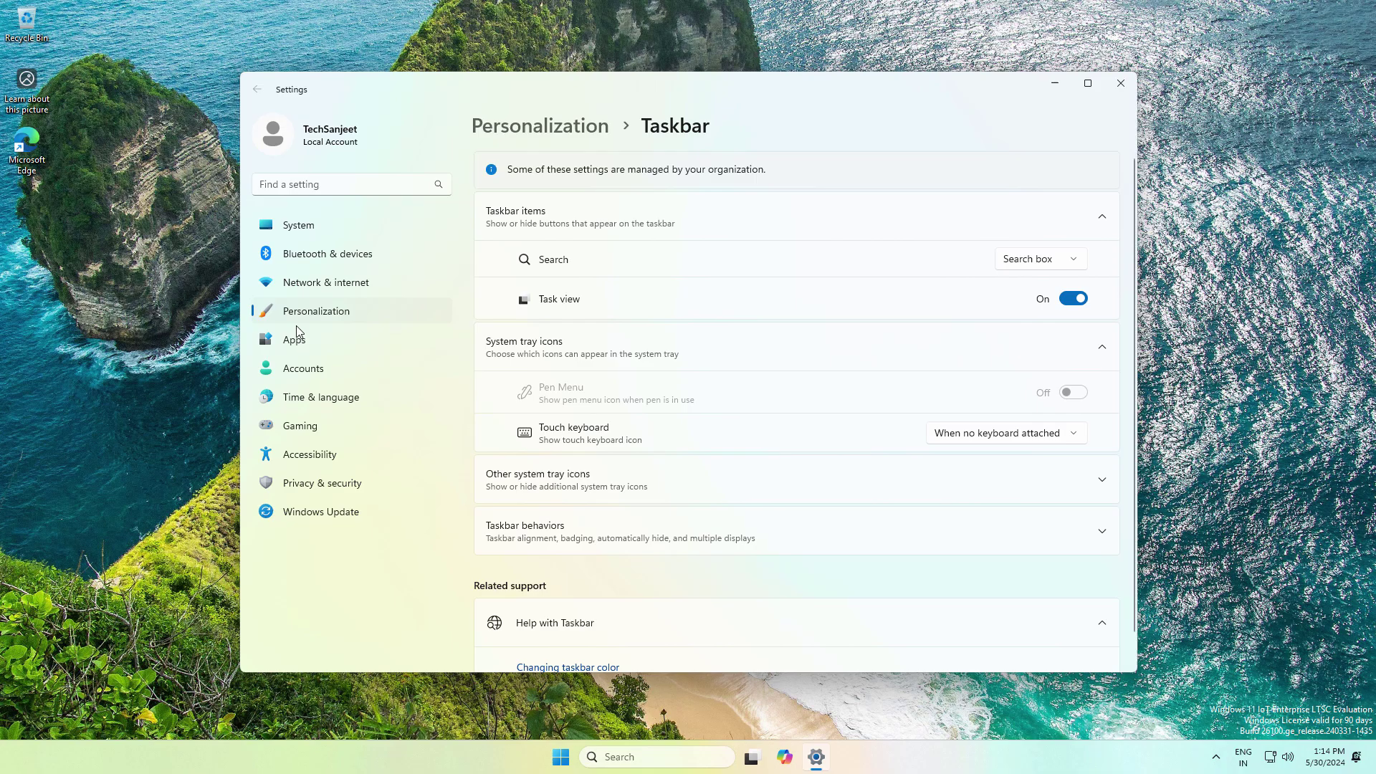
pyautogui.click(321, 510)
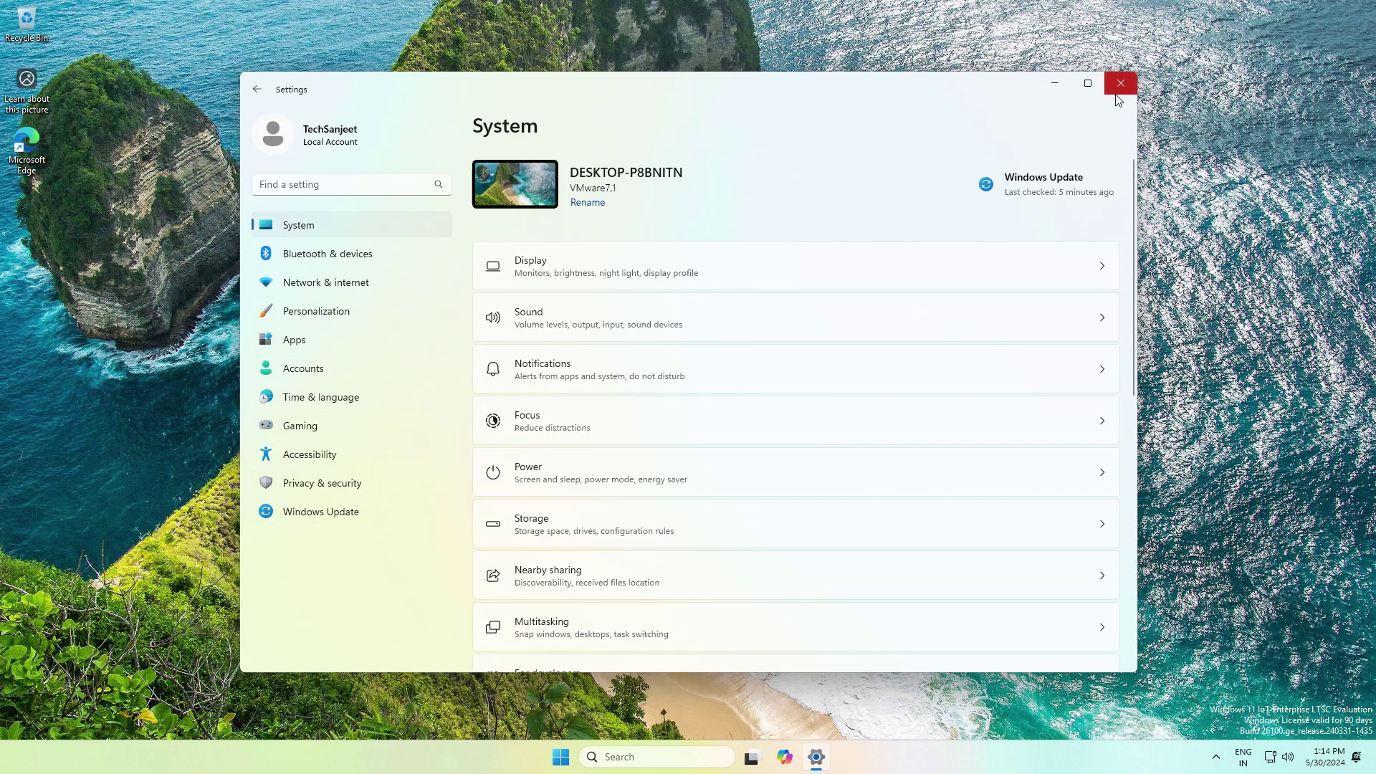
pyautogui.click(1117, 94)
# Step: Launch Task Manager and view CPU, then Memory performance (1.8 of 8.0 GB in use)
pyautogui.rightClick(861, 750)
pyautogui.click(891, 700)
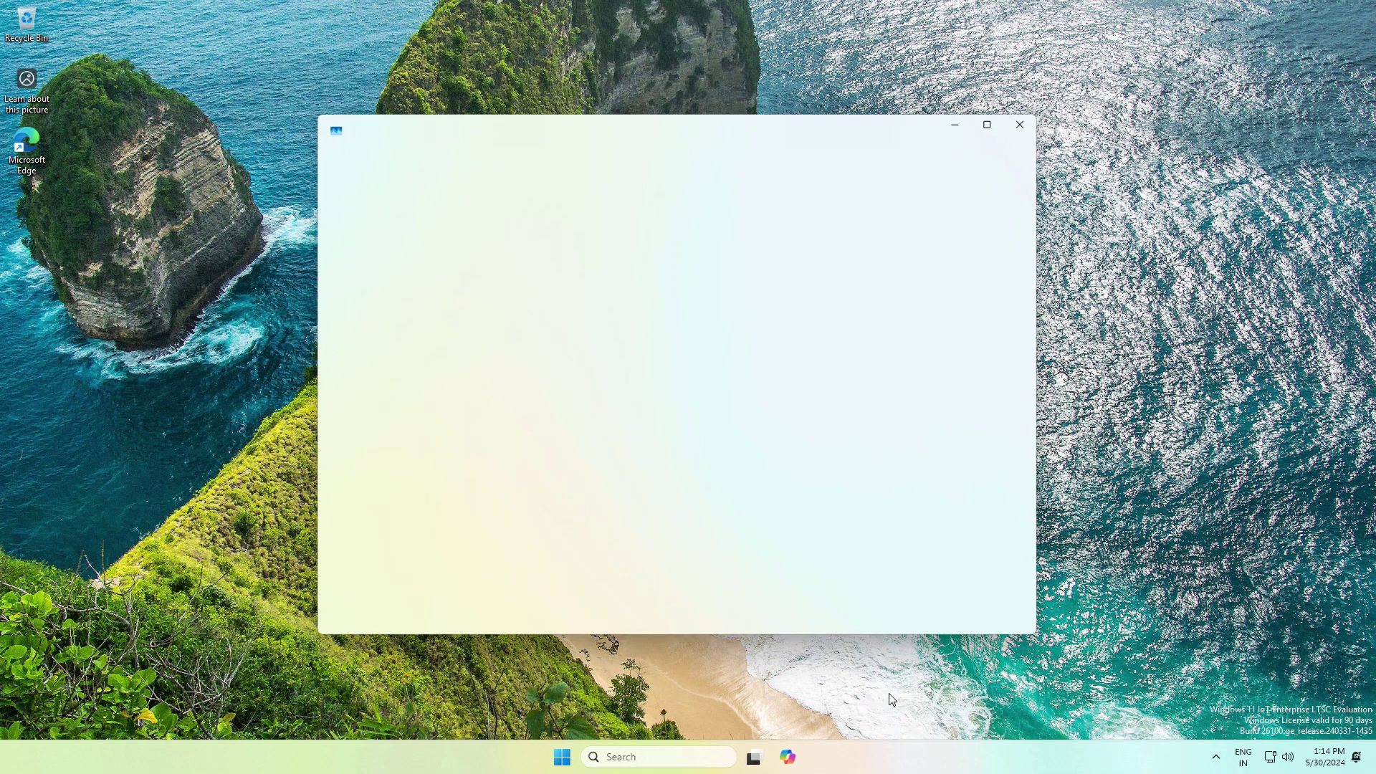
pyautogui.click(334, 219)
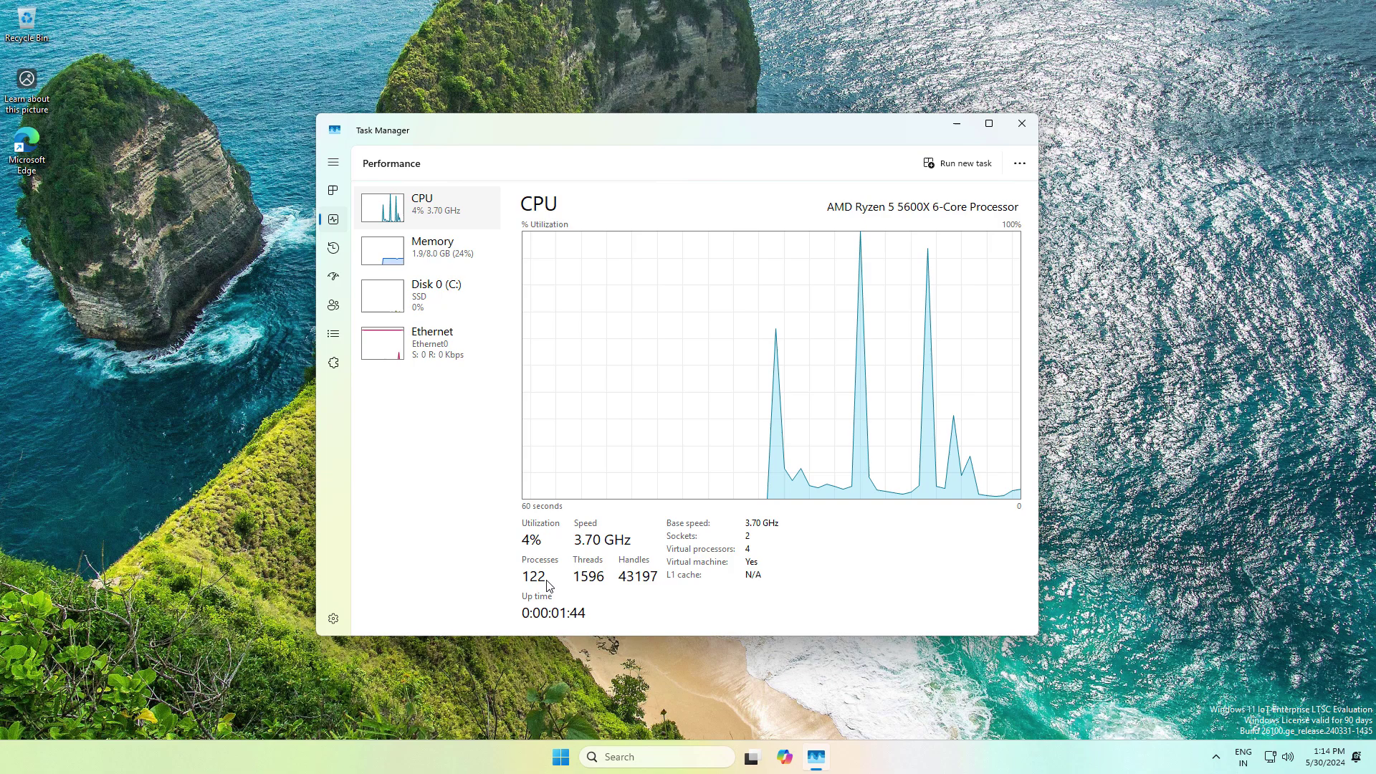
pyautogui.press('Down')
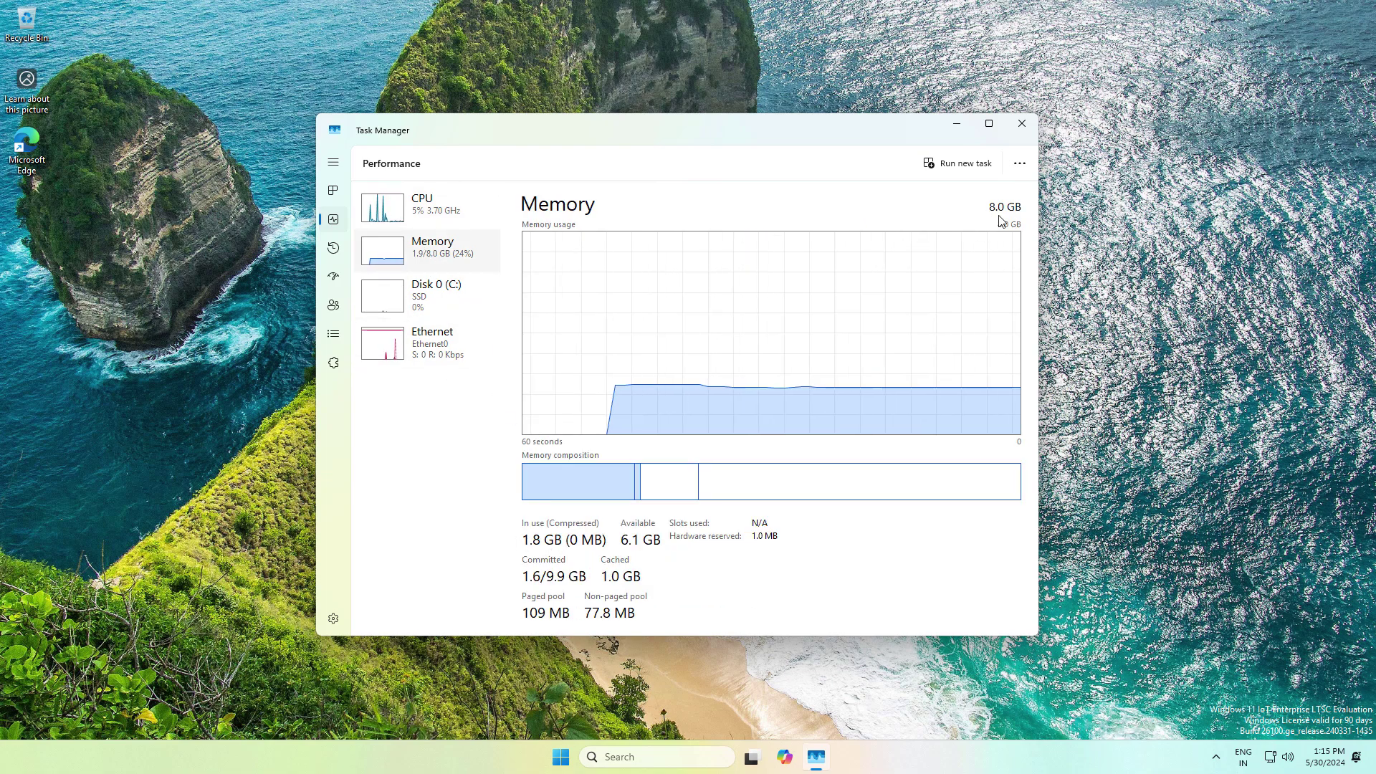
# Step: Close Task Manager, launch Copilot from All apps, and center its window on screen
pyautogui.click(1023, 124)
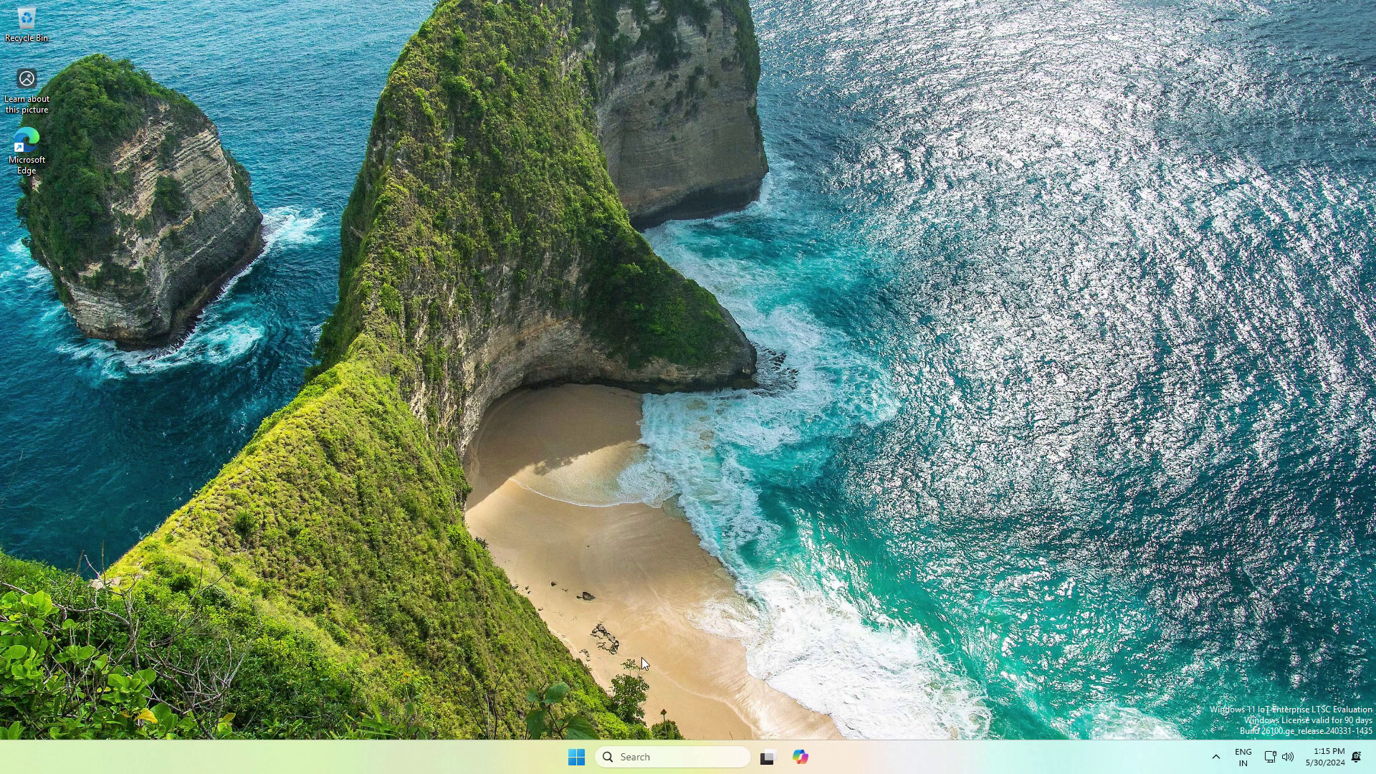
pyautogui.click(579, 760)
pyautogui.click(631, 758)
pyautogui.click(582, 758)
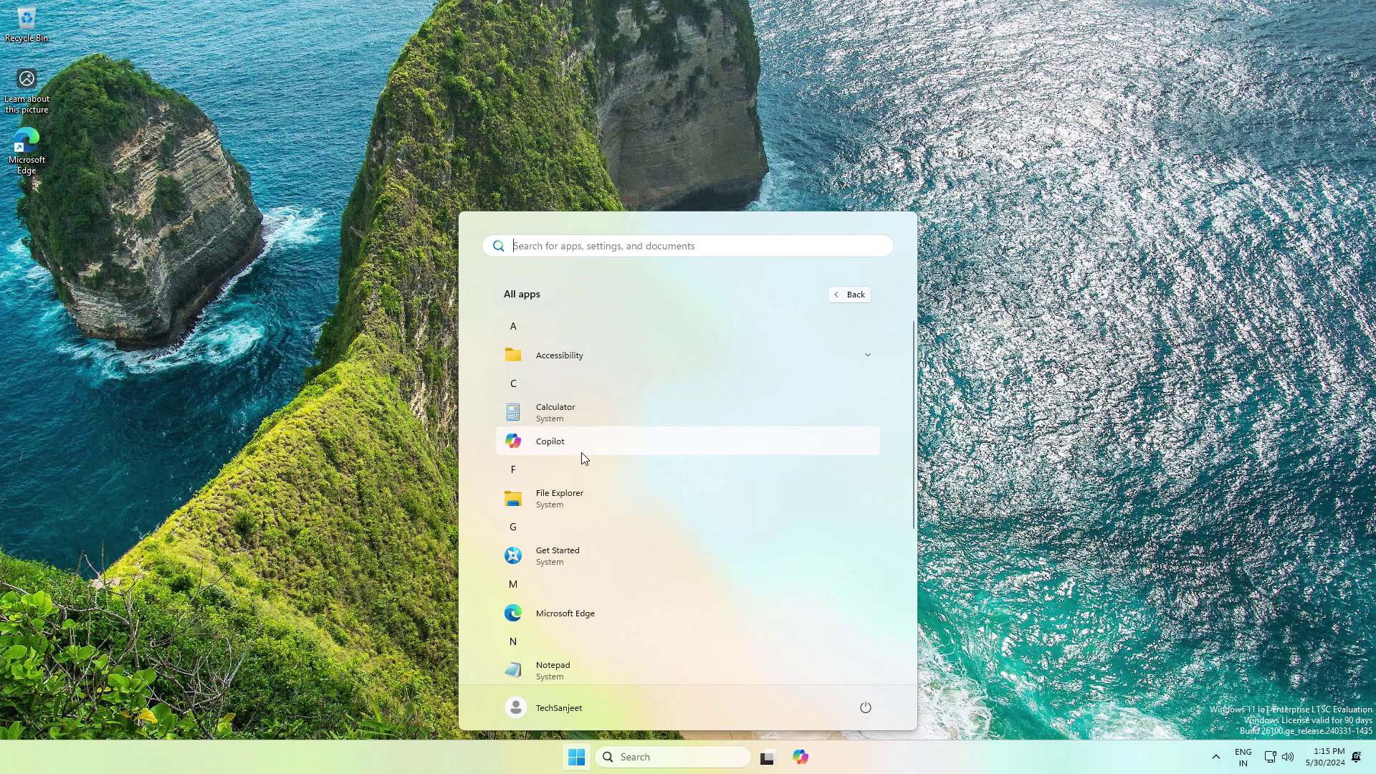
pyautogui.click(581, 453)
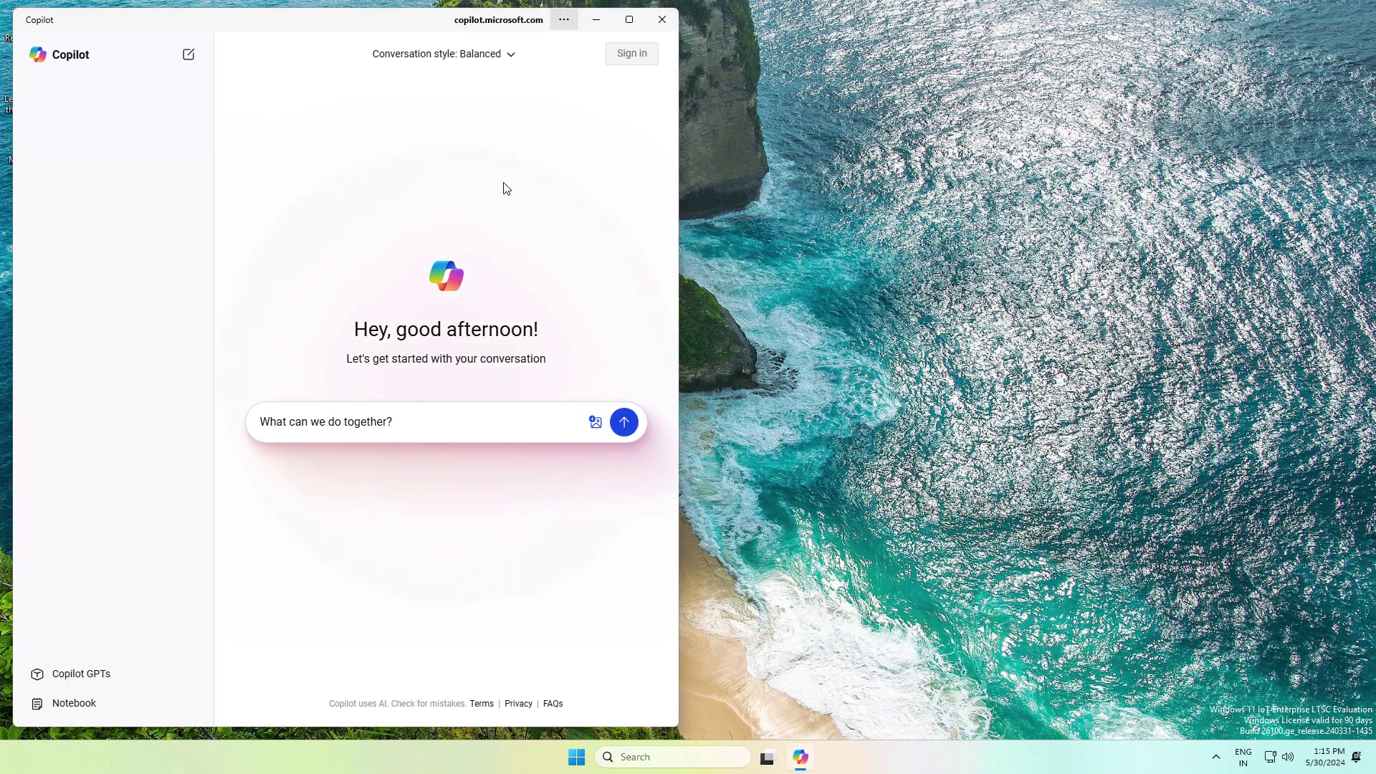
pyautogui.moveTo(378, 27); pyautogui.dragTo(689, 84)
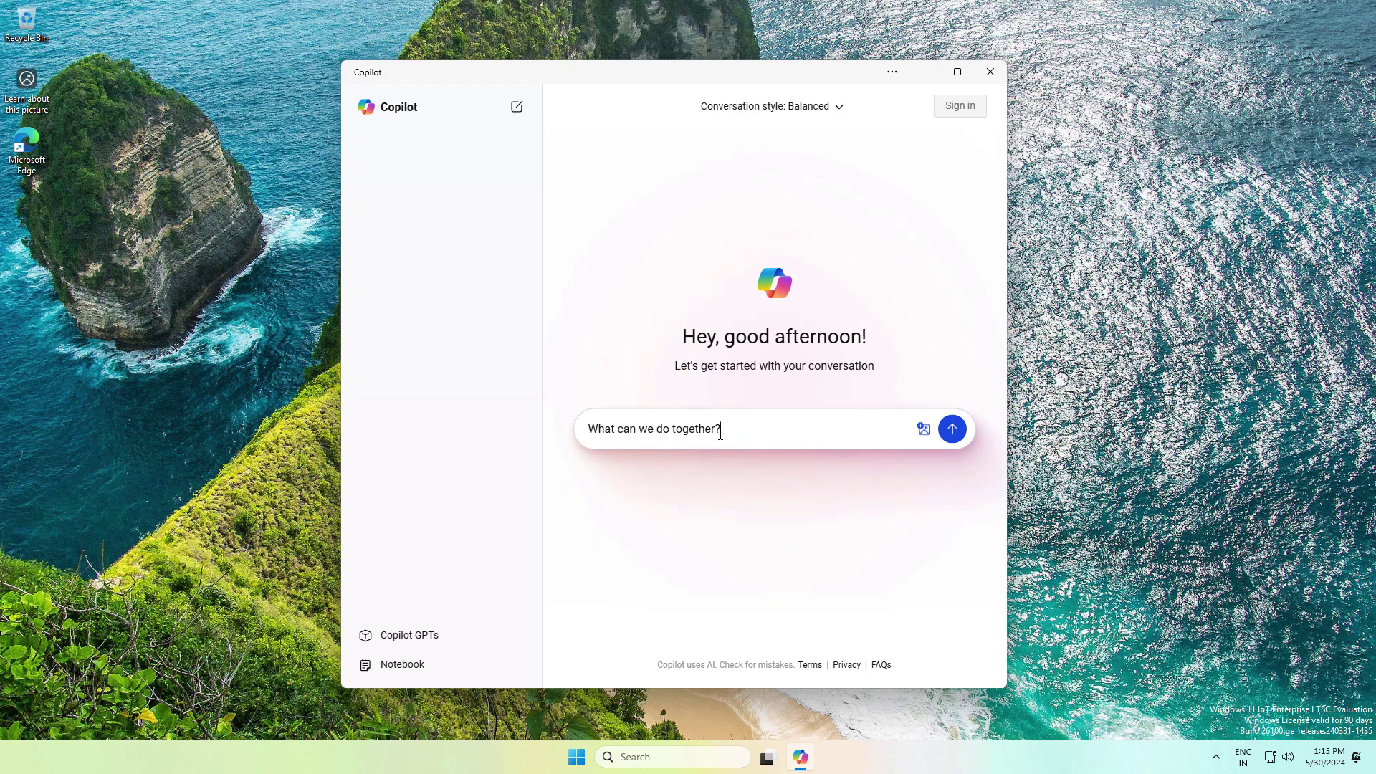
# Step: Close Copilot and clear all notifications from the notification centre
pyautogui.click(952, 433)
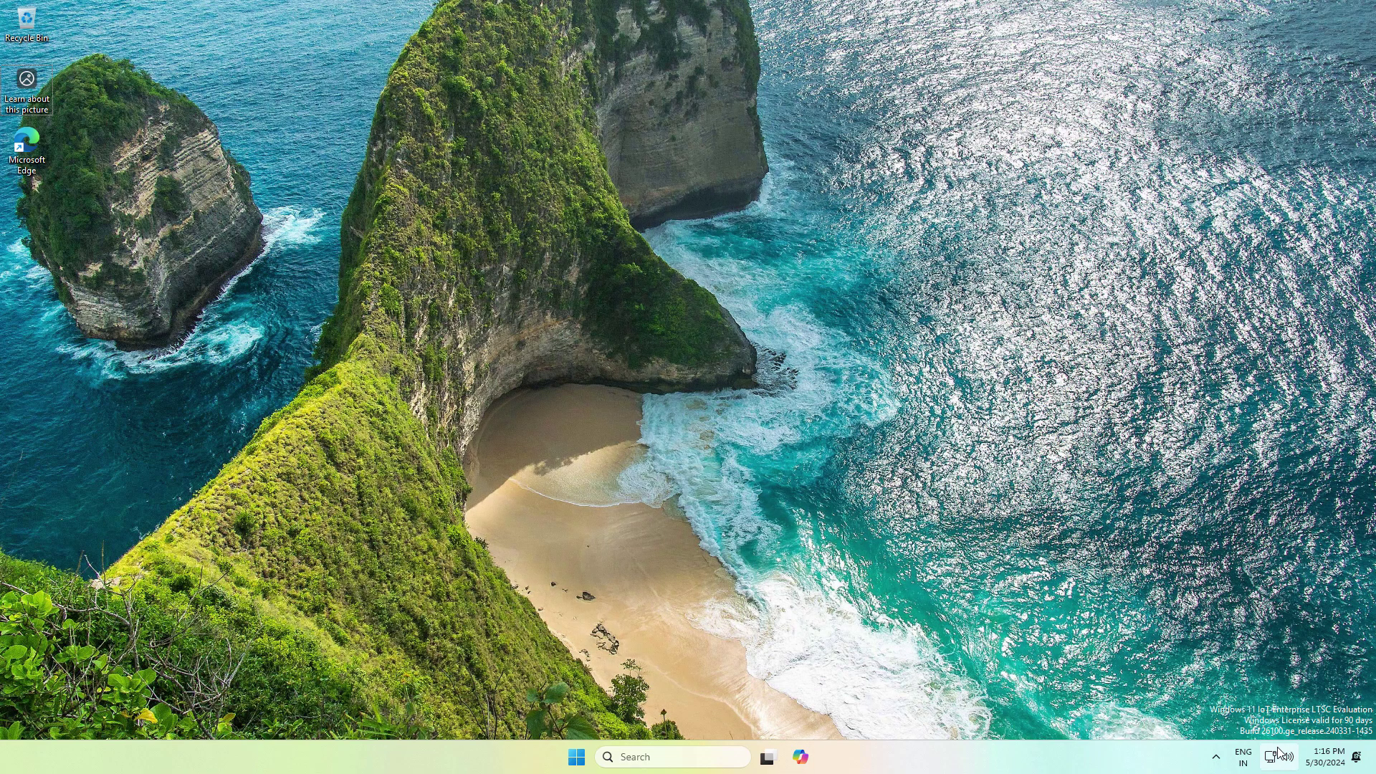
pyautogui.click(1342, 765)
pyautogui.click(1326, 53)
pyautogui.click(1315, 28)
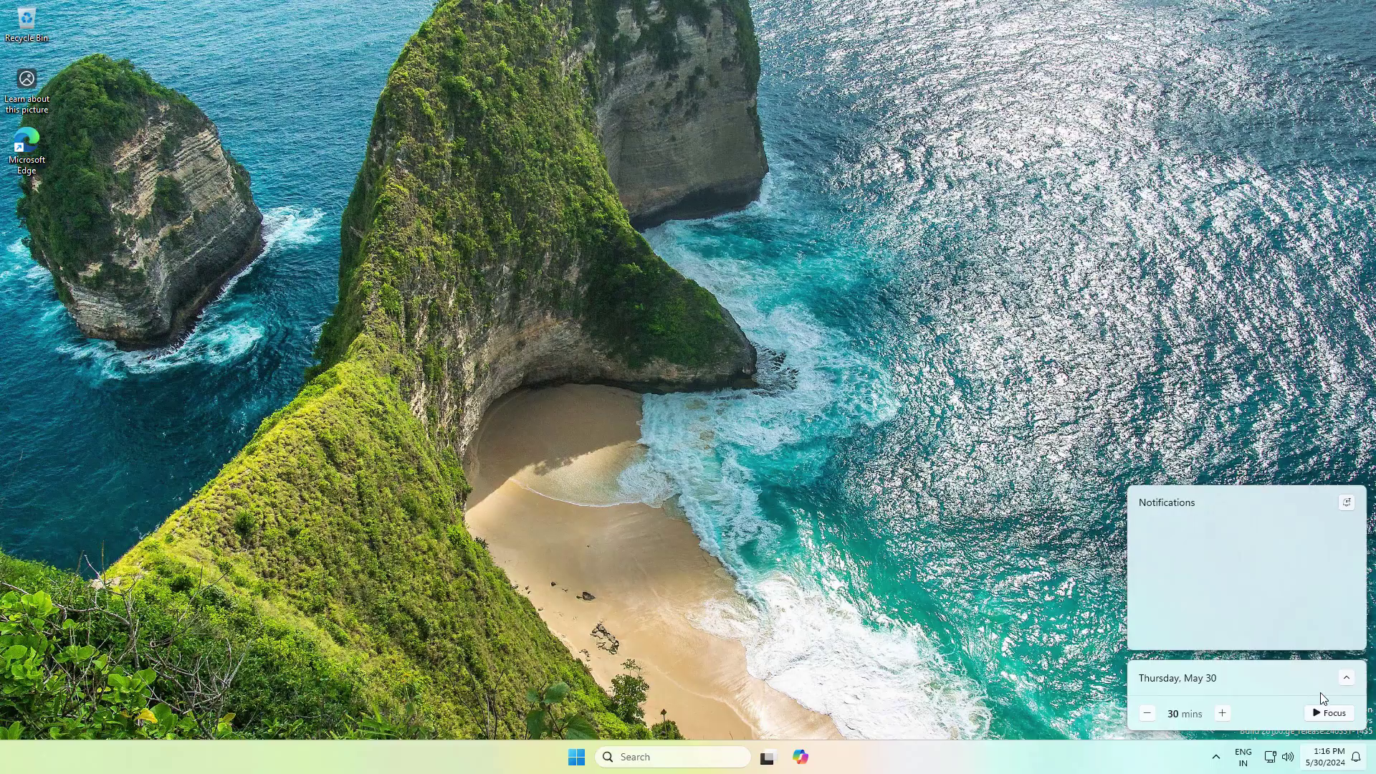
# Step: Try Task View, then search from Start by entering 'mini'
pyautogui.press('Escape')
pyautogui.click(768, 757)
pyautogui.click(767, 757)
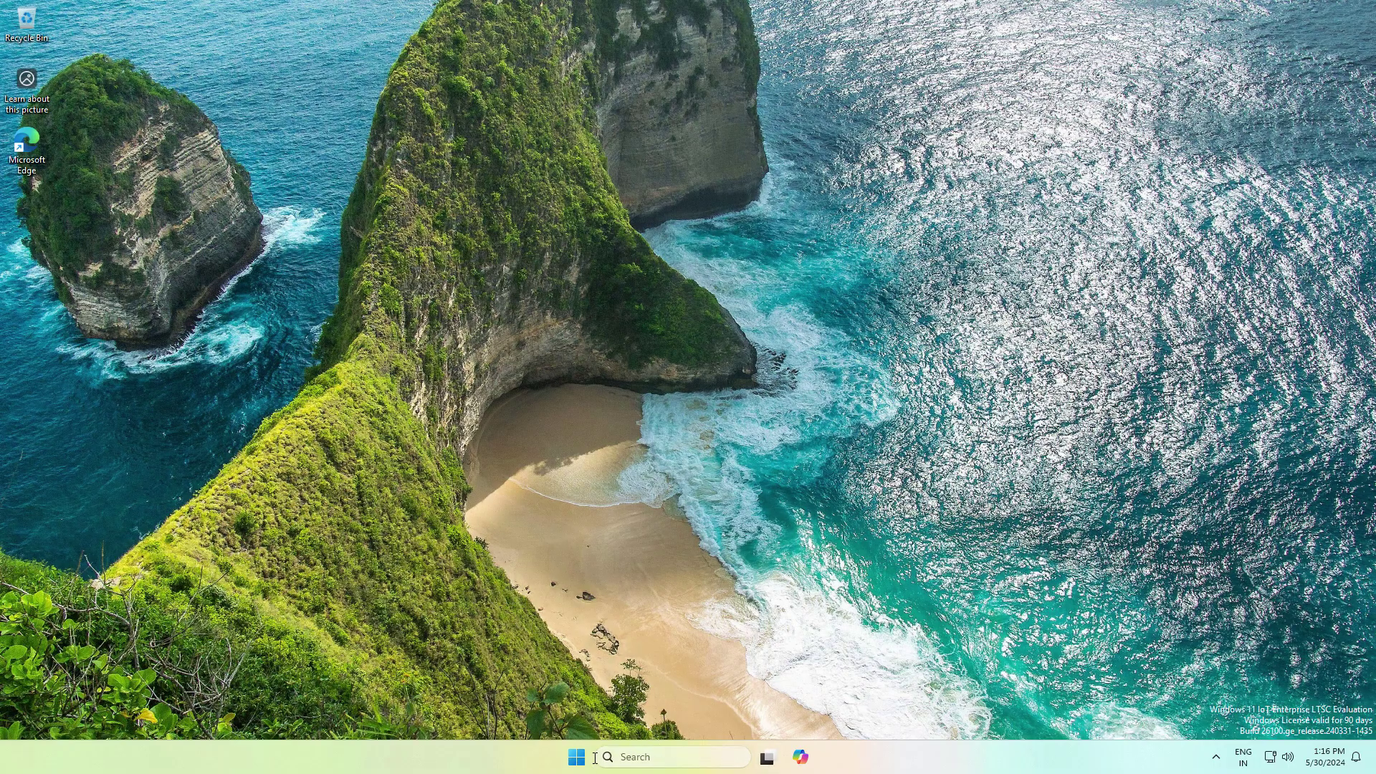
pyautogui.click(578, 757)
pyautogui.click(611, 758)
pyautogui.write('mini')
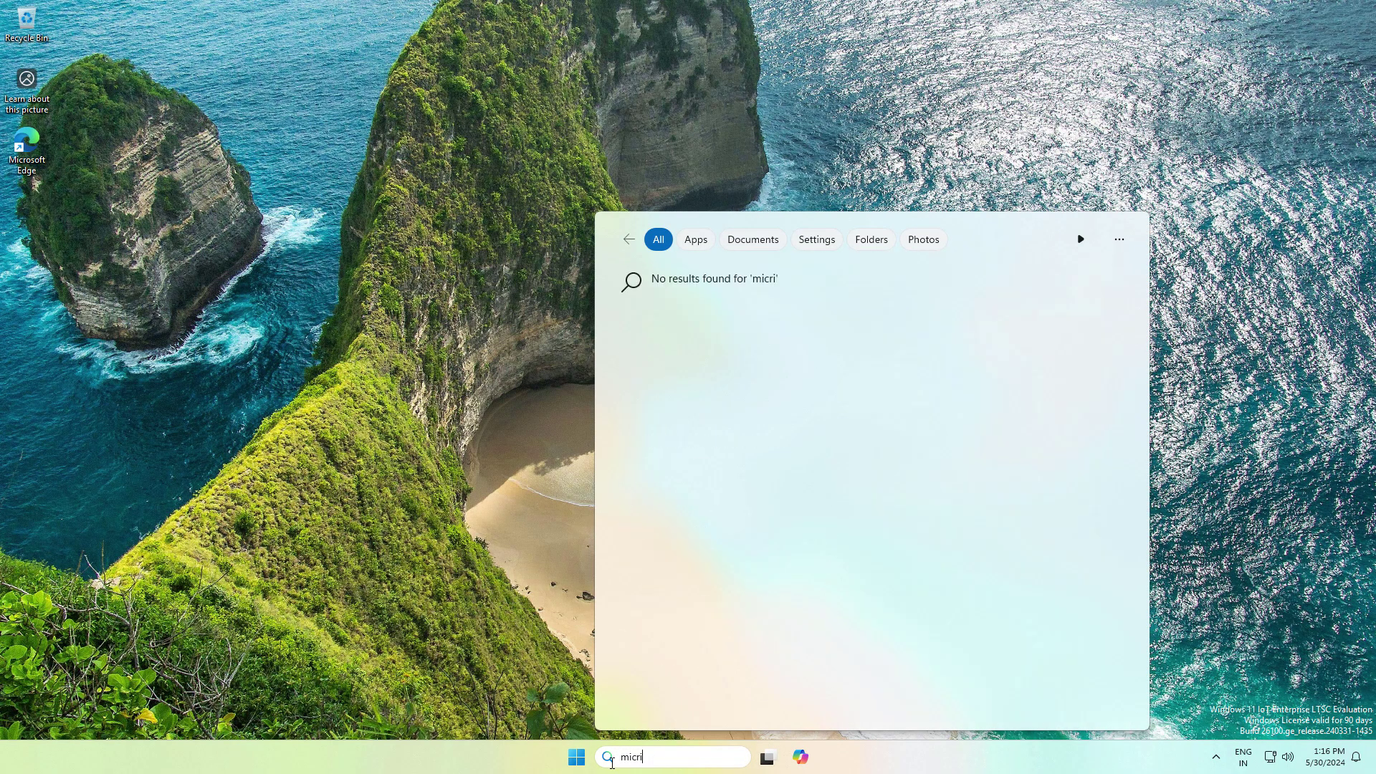
pyautogui.press('BackSpace')
pyautogui.press('BackSpace')
pyautogui.press('BackSpace')
pyautogui.press('BackSpace')
# Step: Open Local Disk (C:) properties in File Explorer, showing 88.1 GB free of 99.2 GB
pyautogui.click(539, 523)
pyautogui.press('super+e')
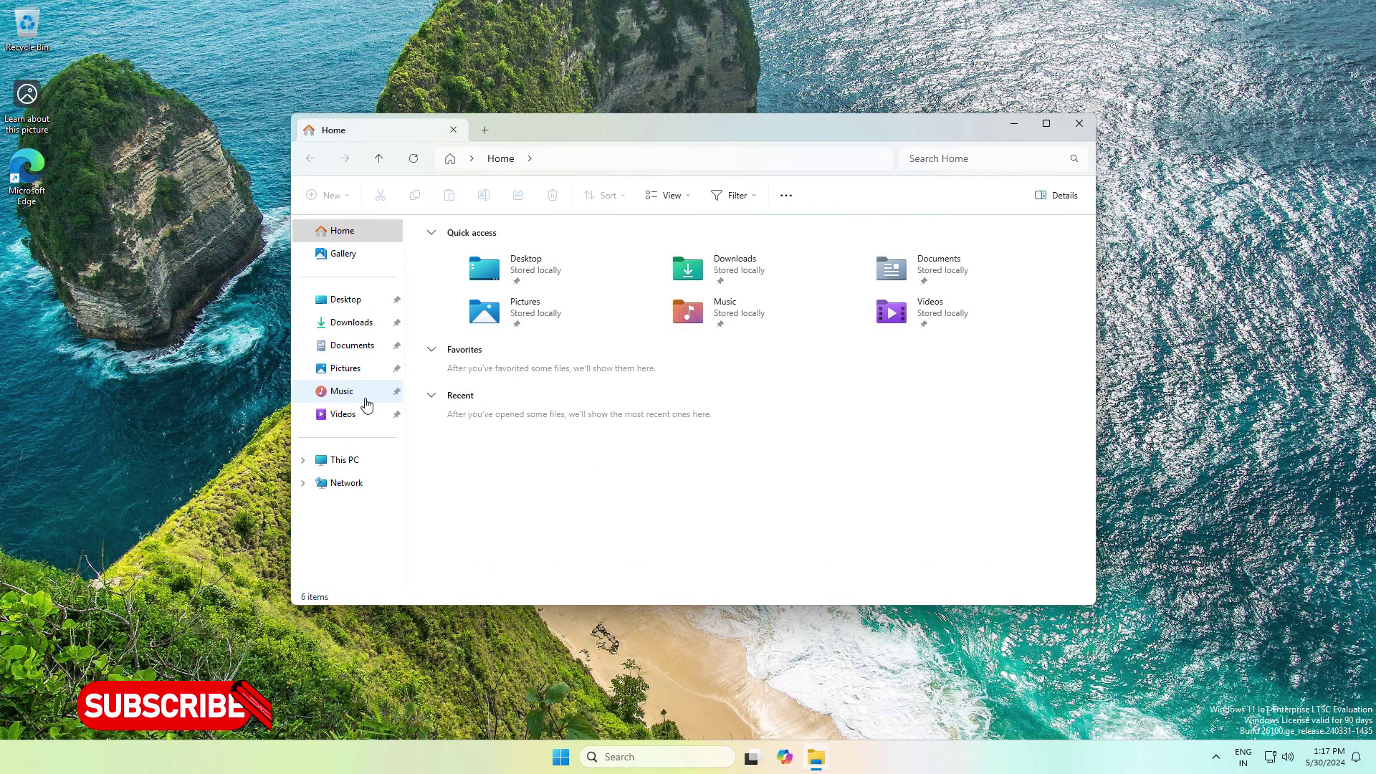
pyautogui.click(344, 460)
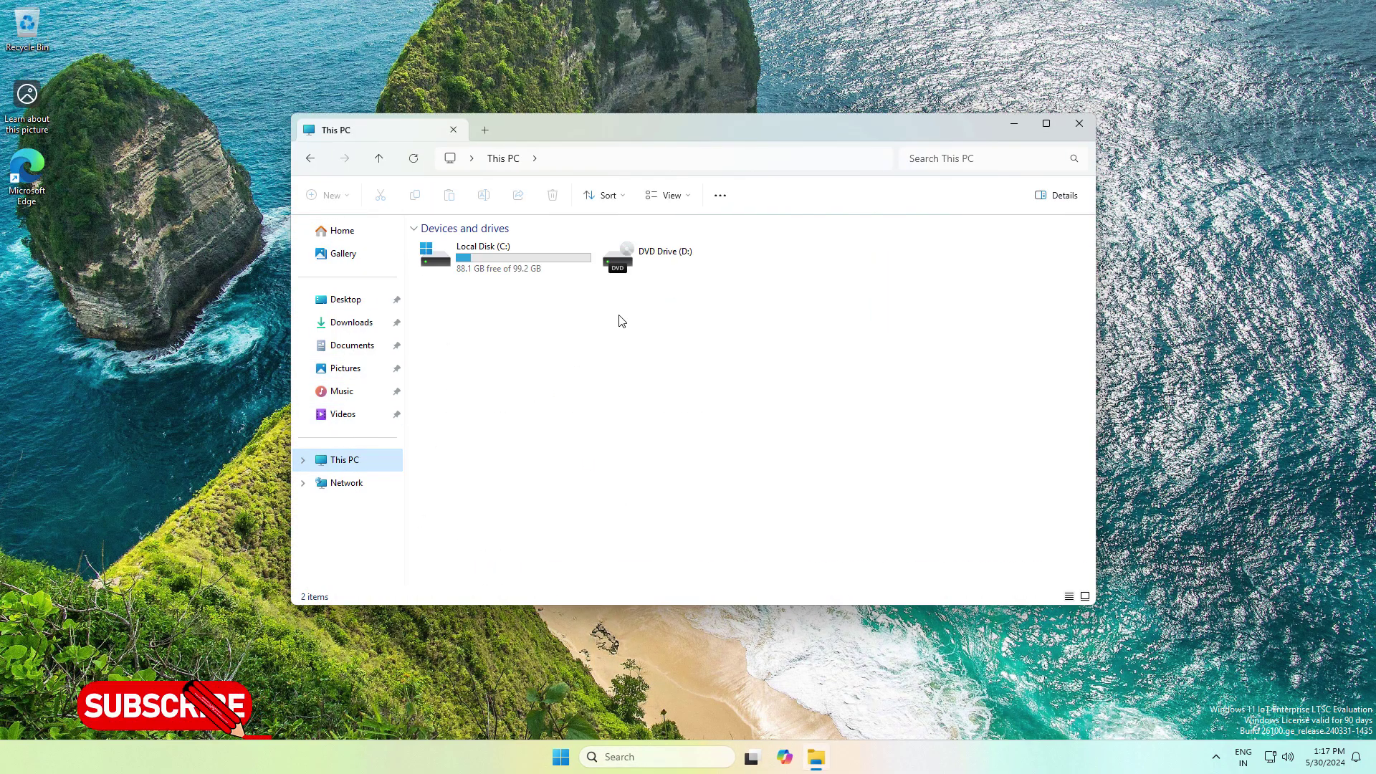
pyautogui.rightClick(506, 254)
pyautogui.click(552, 473)
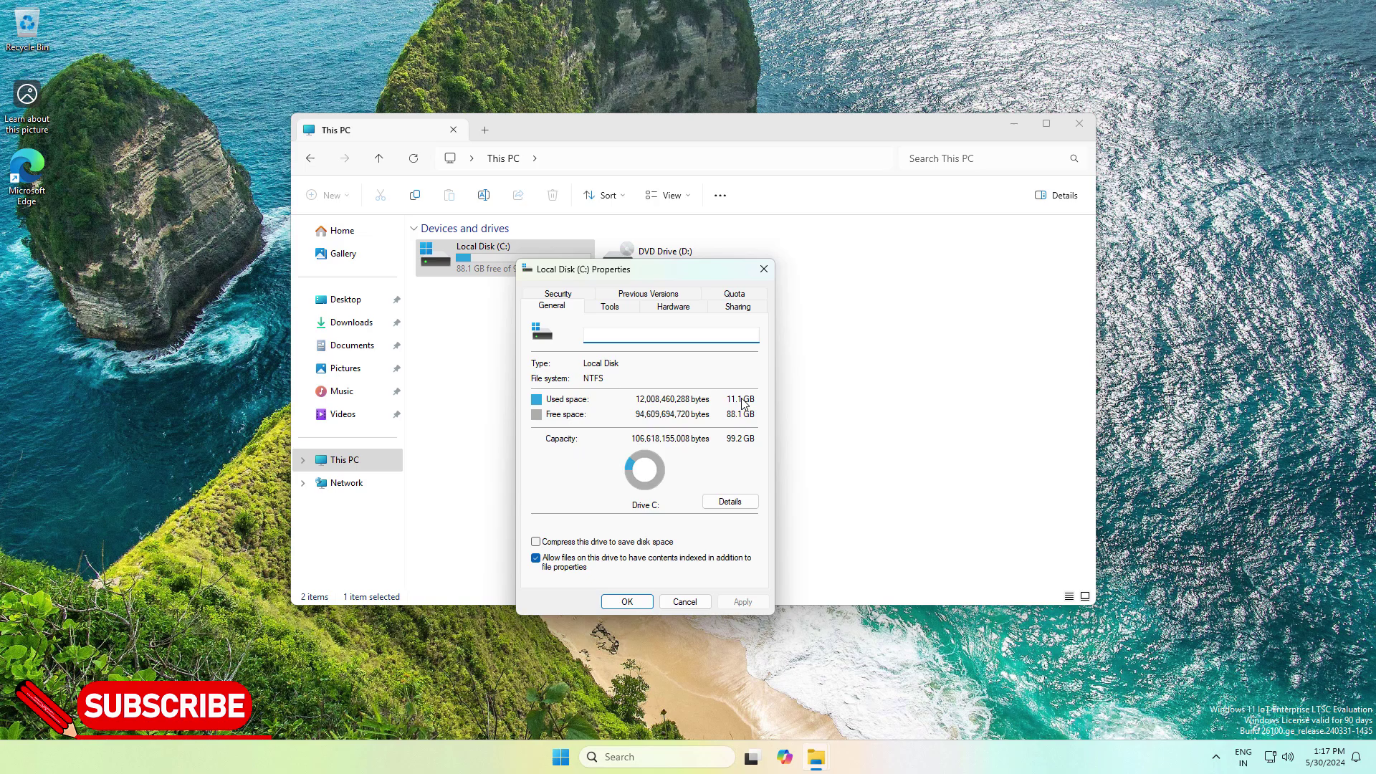
# Step: Close the drive properties dialog and the This PC window
pyautogui.click(763, 269)
pyautogui.hotkey('alt', 'F4')
pyautogui.click(576, 756)
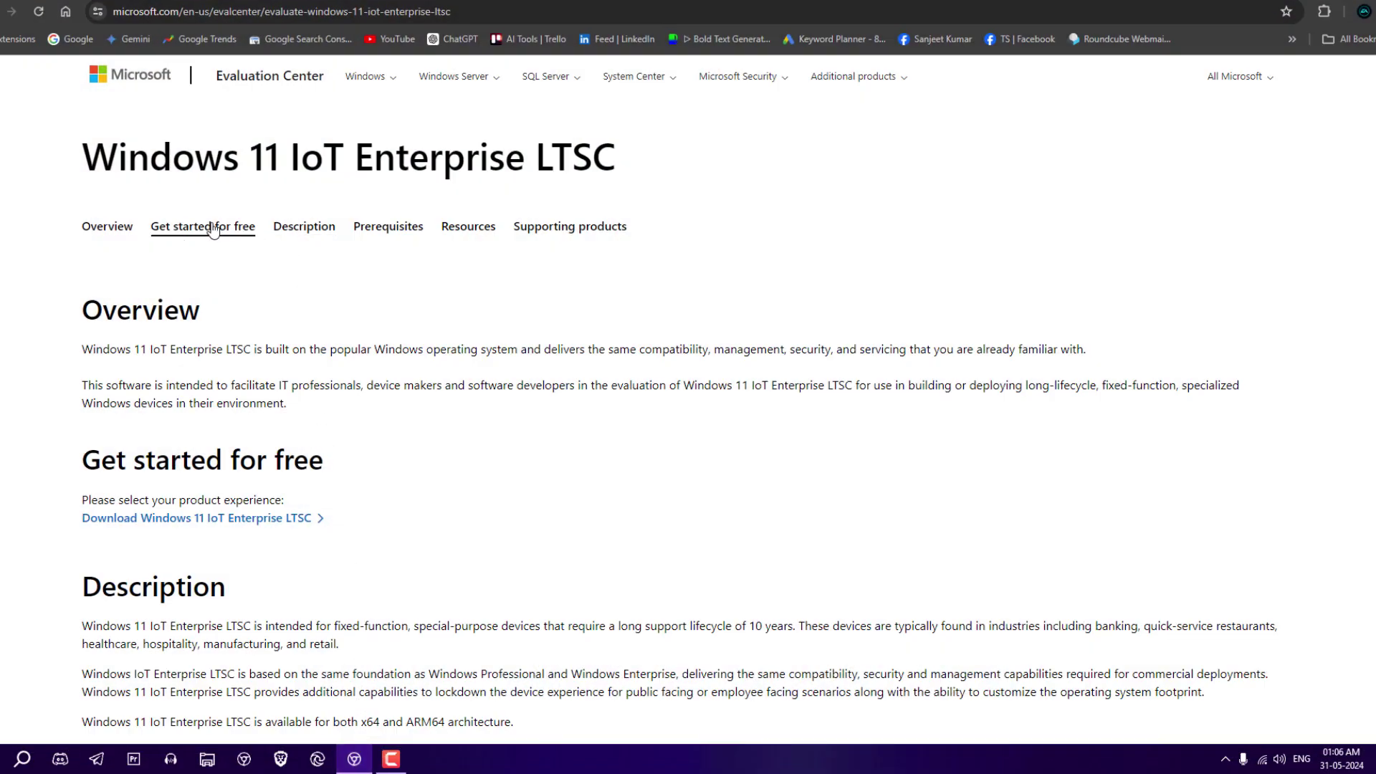
# Step: Review the Evaluation Center page, highlighting the product title, description and download heading
pyautogui.moveTo(81, 170); pyautogui.dragTo(605, 163)
pyautogui.click(620, 212)
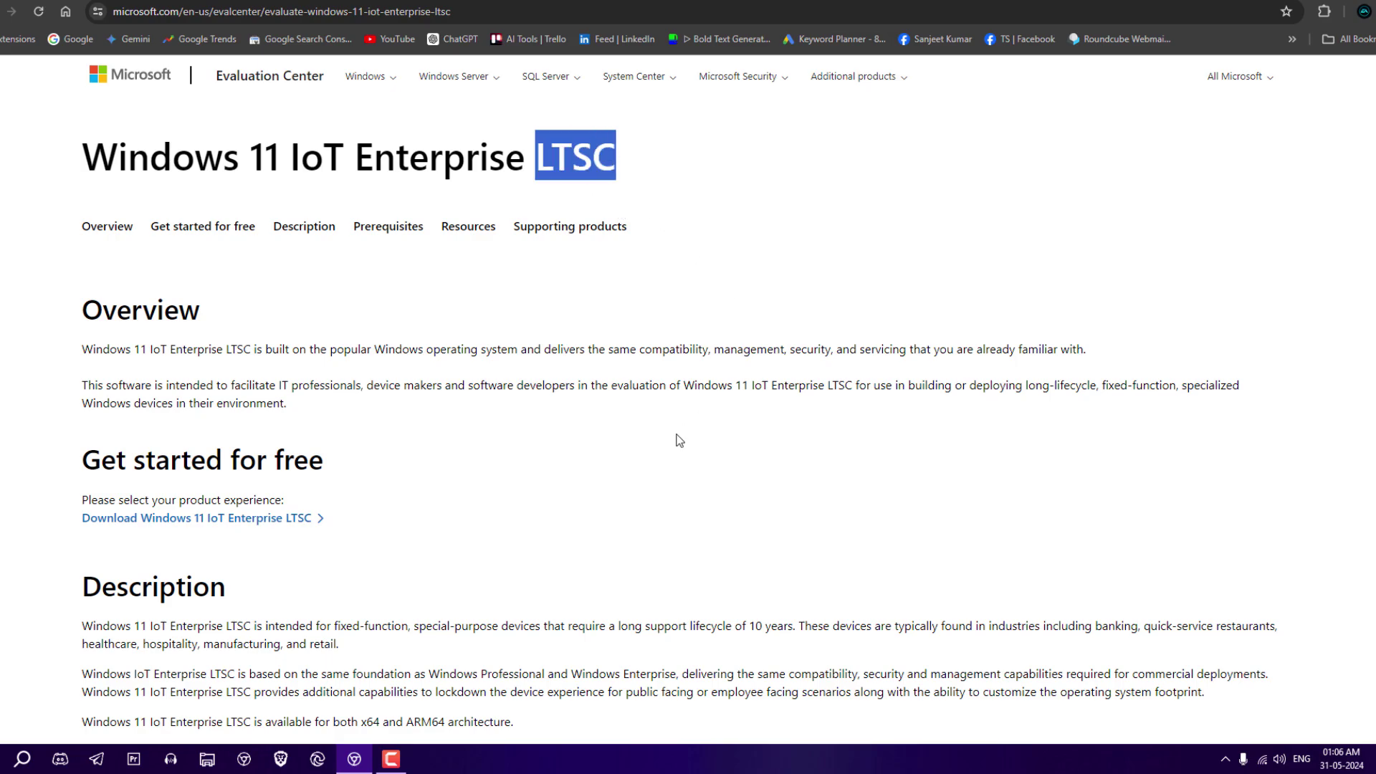
pyautogui.scroll(-2, 655, 448)
pyautogui.moveTo(568, 476); pyautogui.dragTo(684, 485)
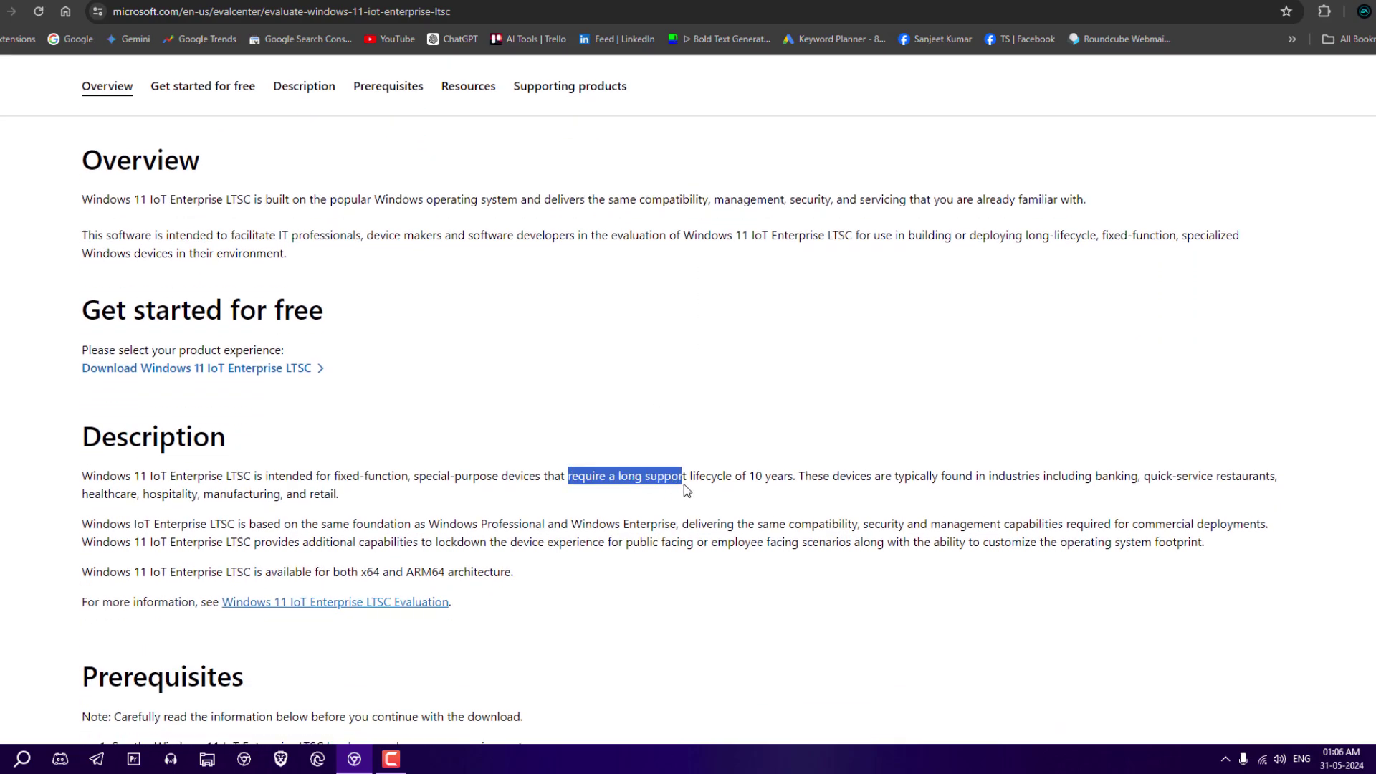
pyautogui.click(821, 473)
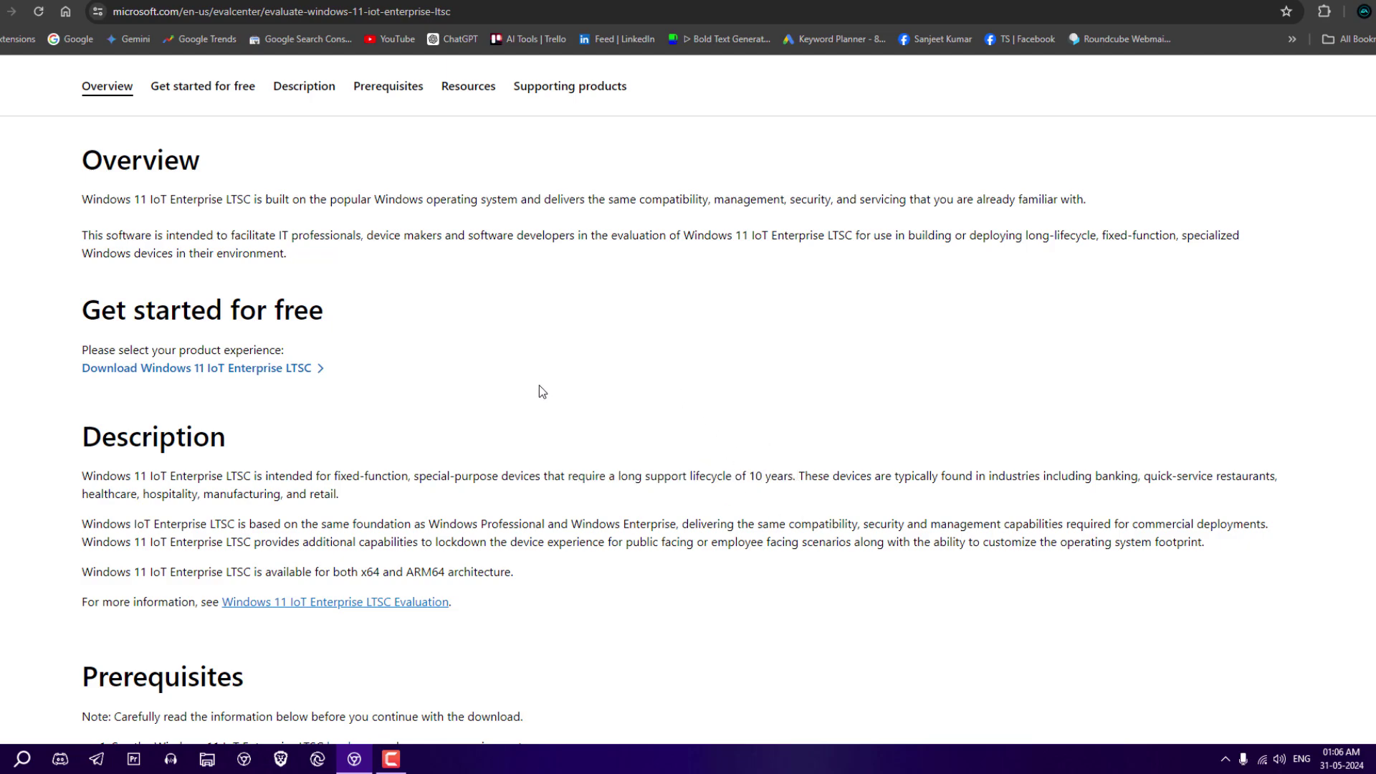
pyautogui.scroll(-10, 543, 392)
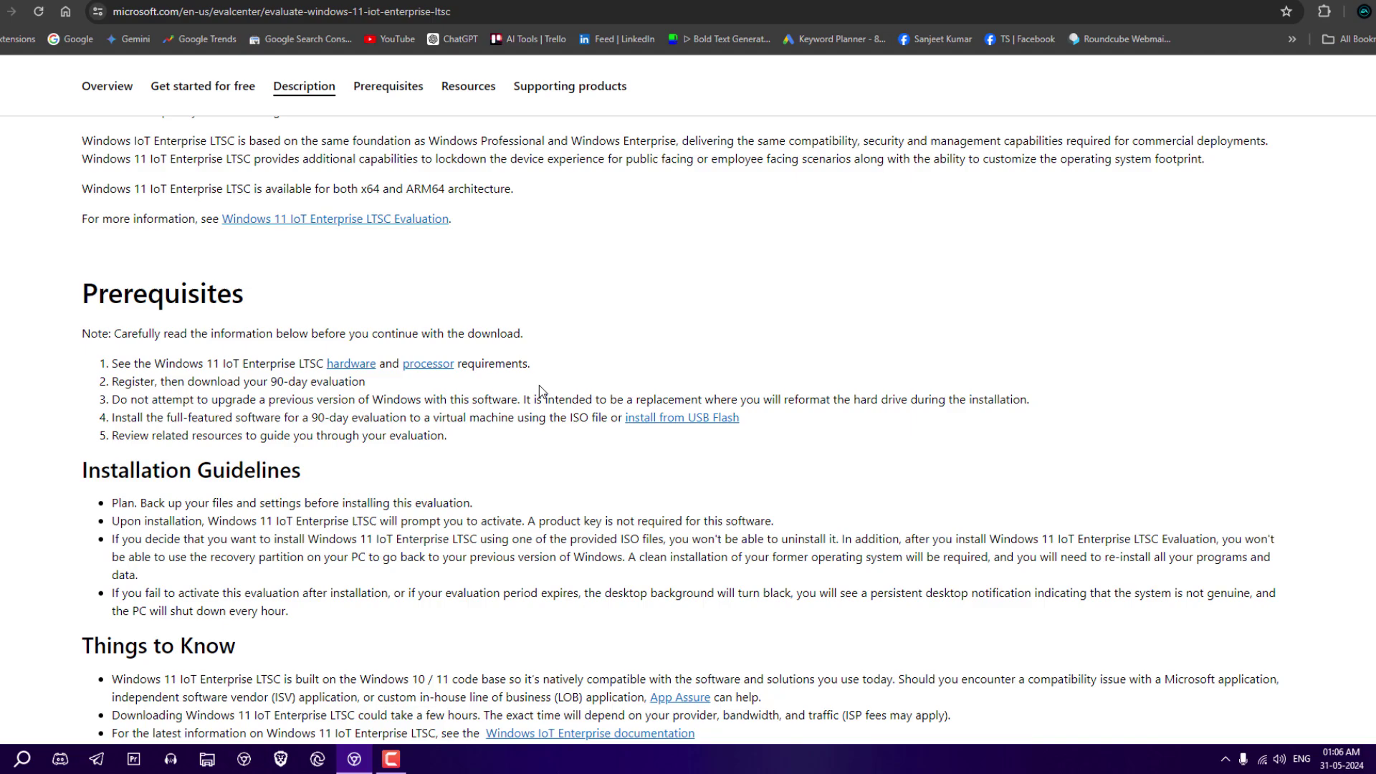
pyautogui.scroll(14, 539, 387)
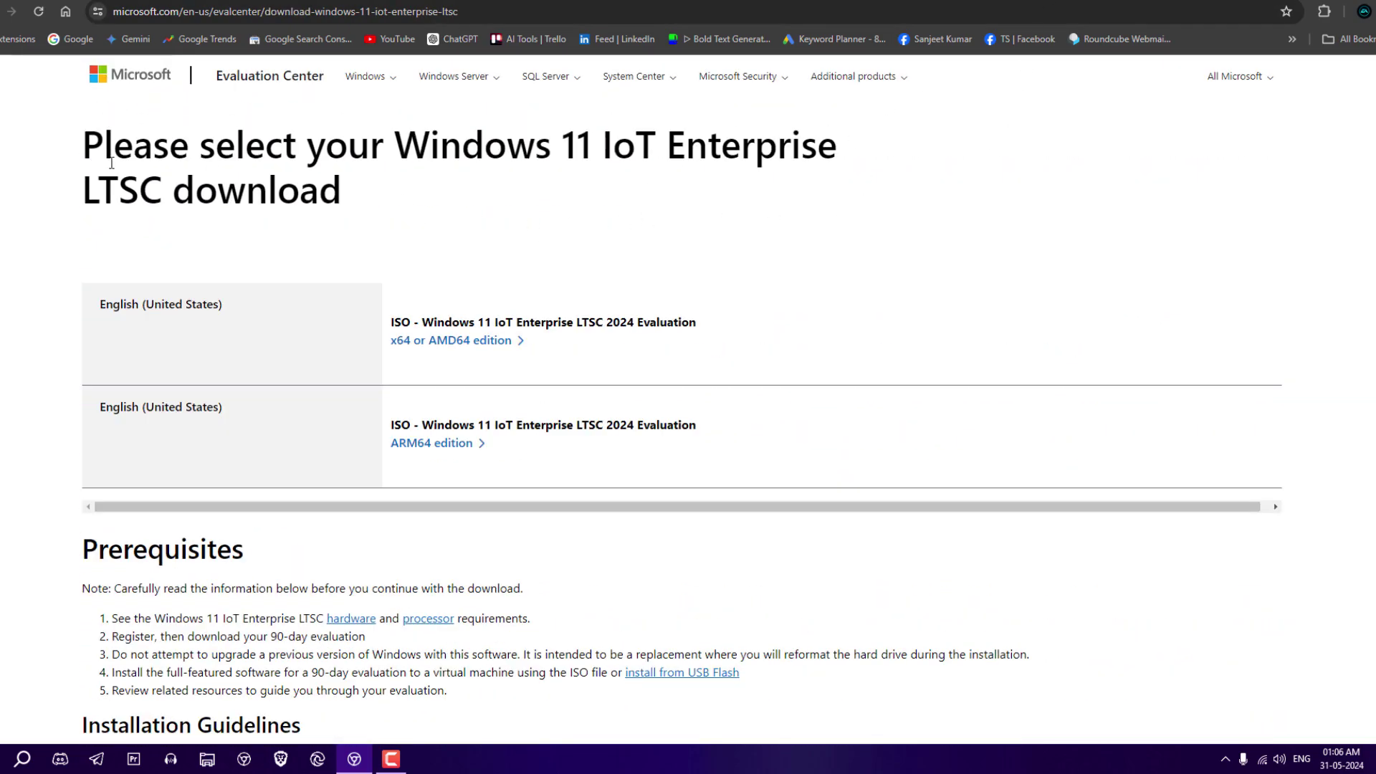
pyautogui.moveTo(71, 151); pyautogui.dragTo(777, 177)
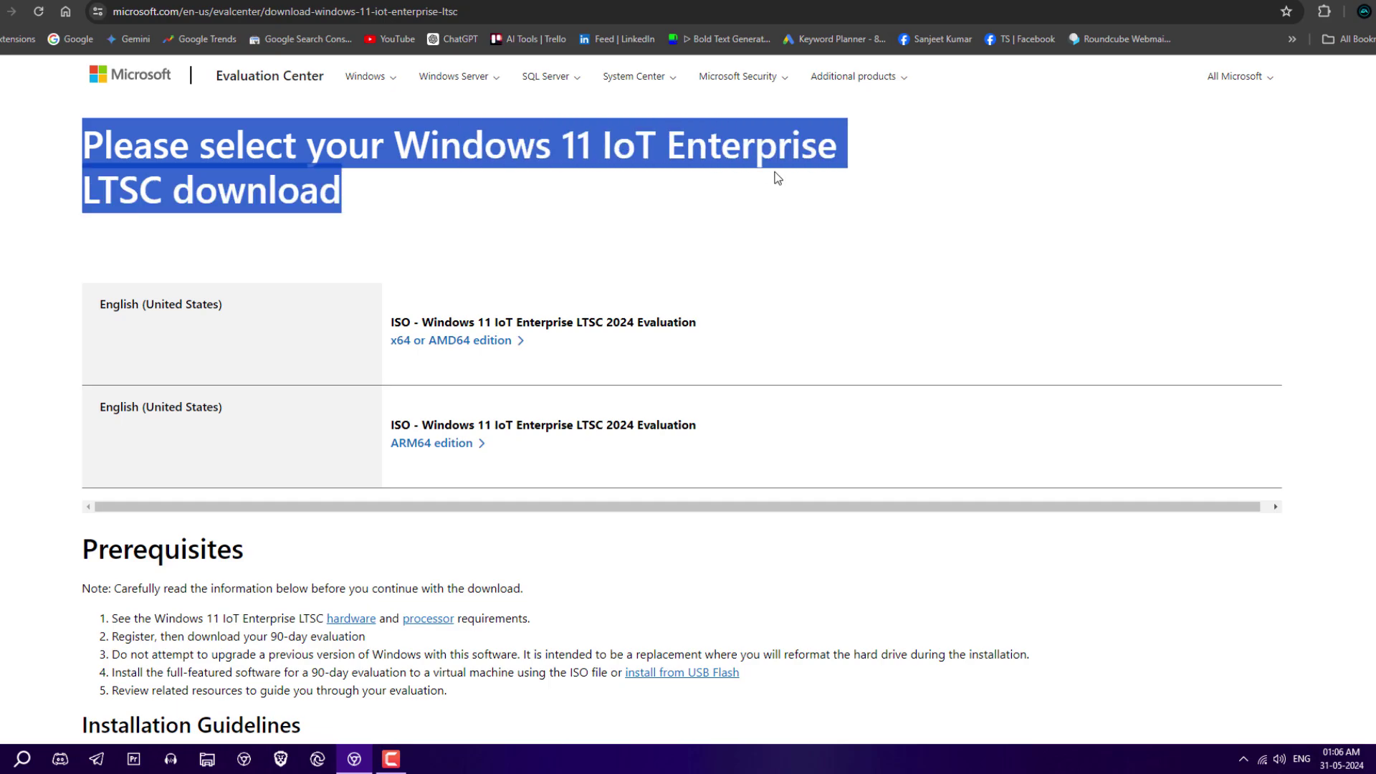
pyautogui.click(717, 202)
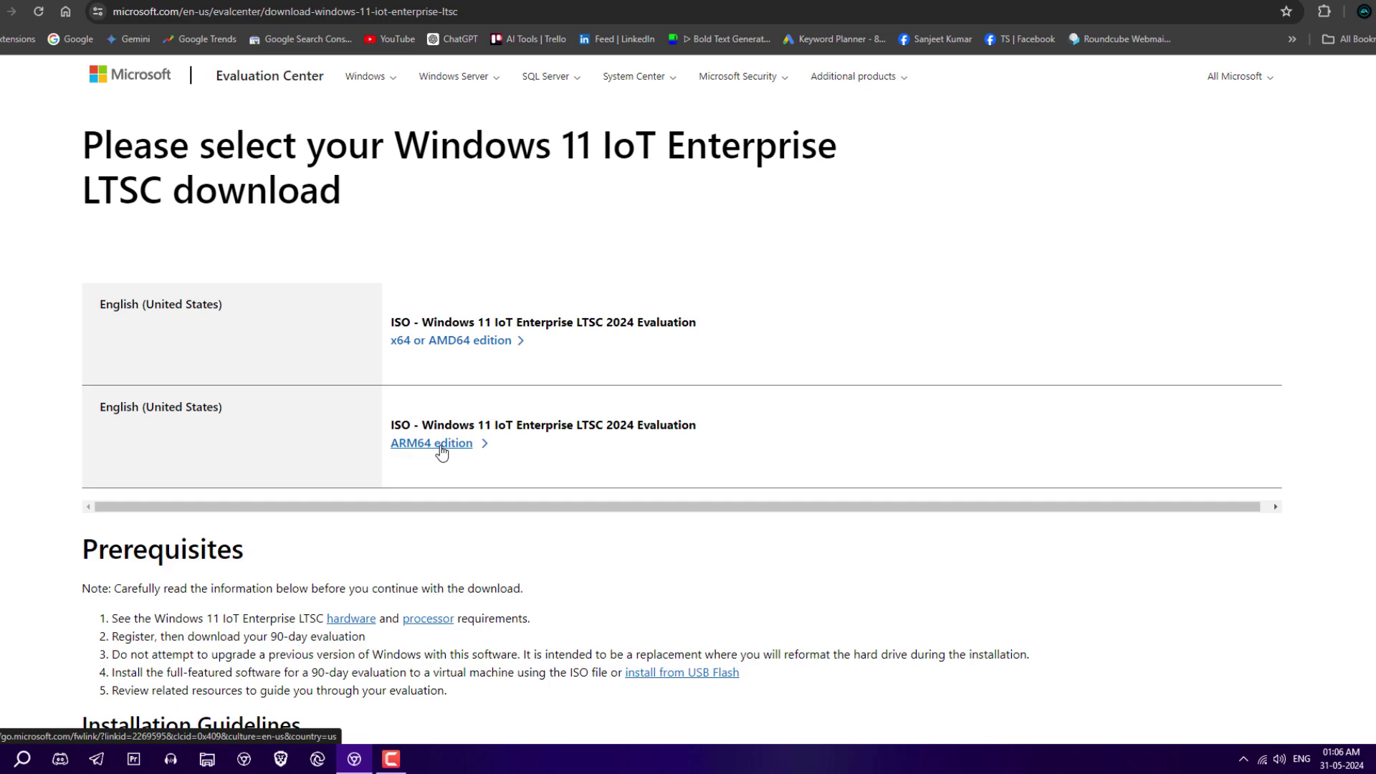
# Step: Download the x64 edition ISO and check its progress in Chrome's download history
pyautogui.click(492, 342)
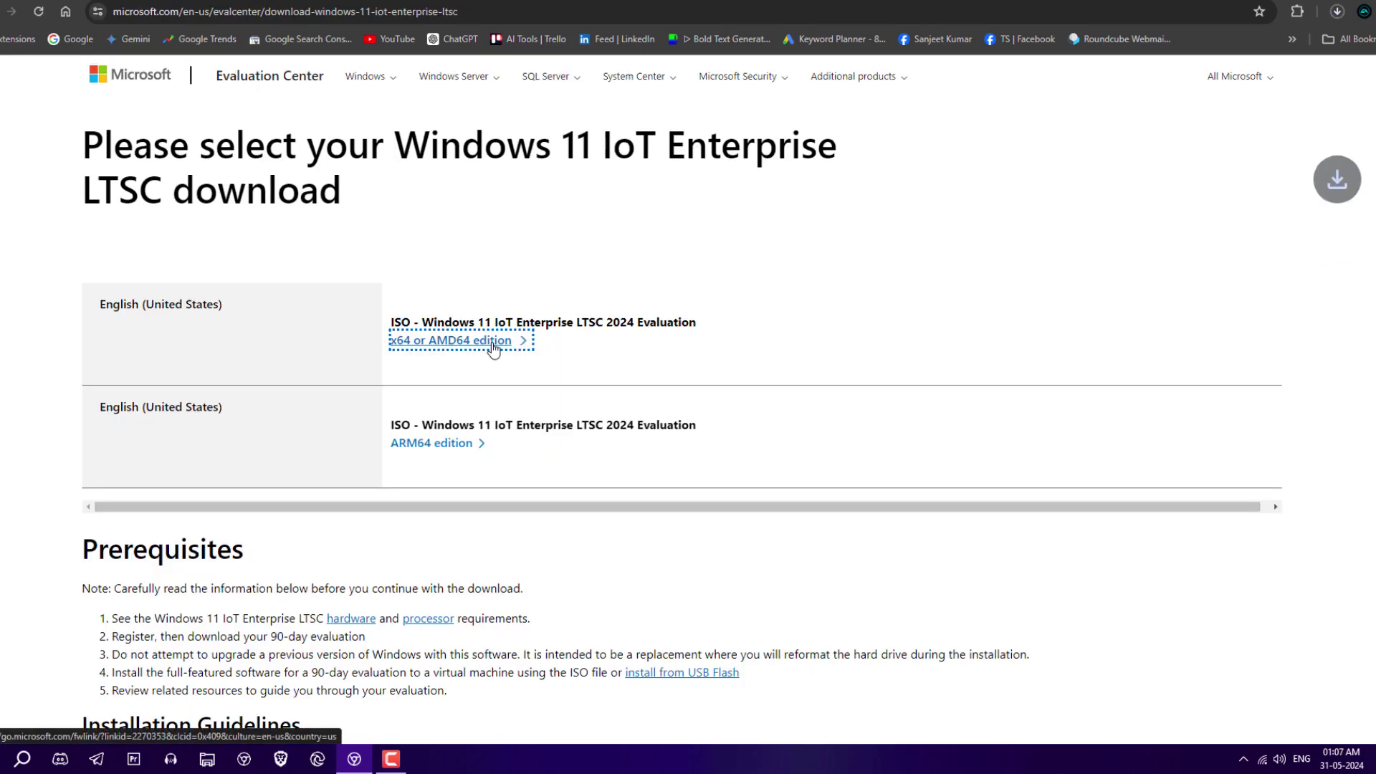
pyautogui.hotkey('ctrl', 'j')
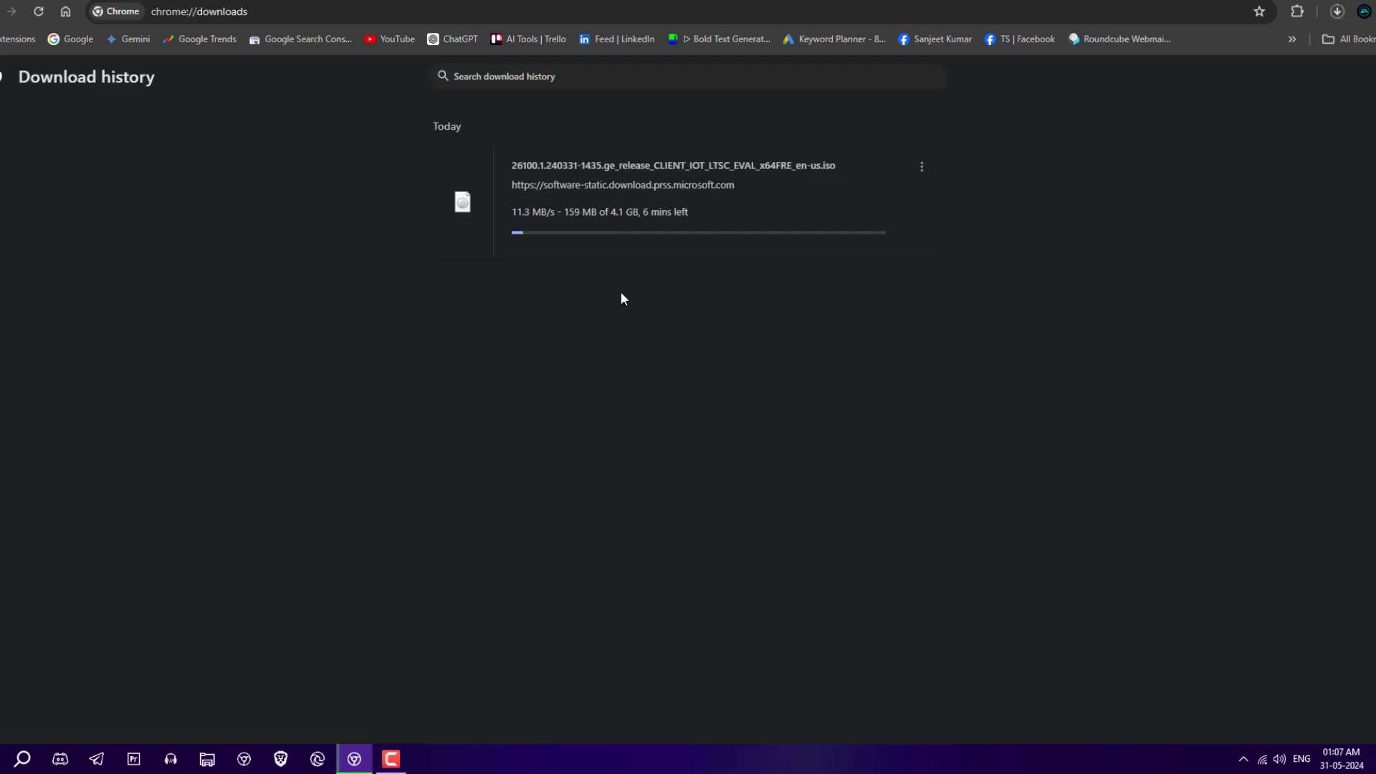
pyautogui.moveTo(366, 320); pyautogui.dragTo(978, 321)
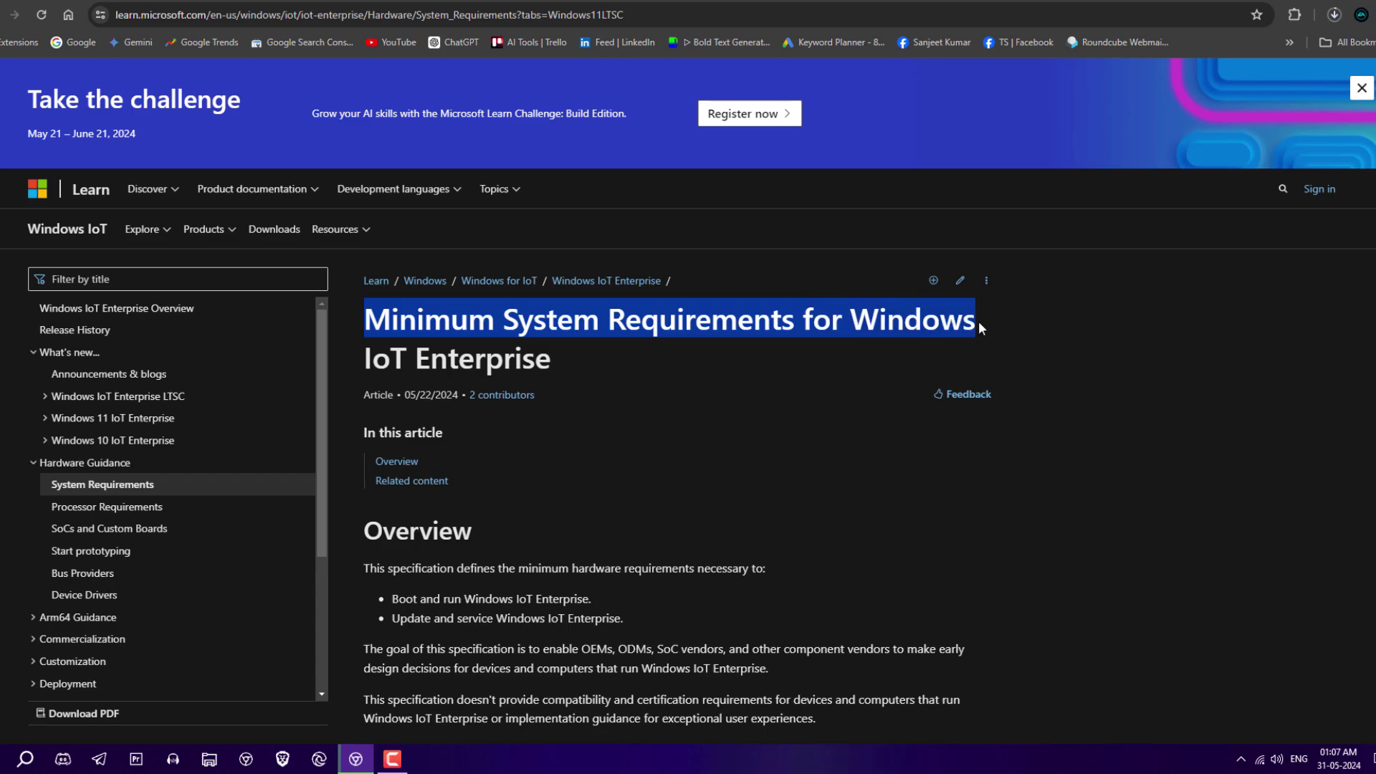
# Step: Scroll the Minimum System Requirements article down to the Windows 11 LTSC table
pyautogui.click(630, 459)
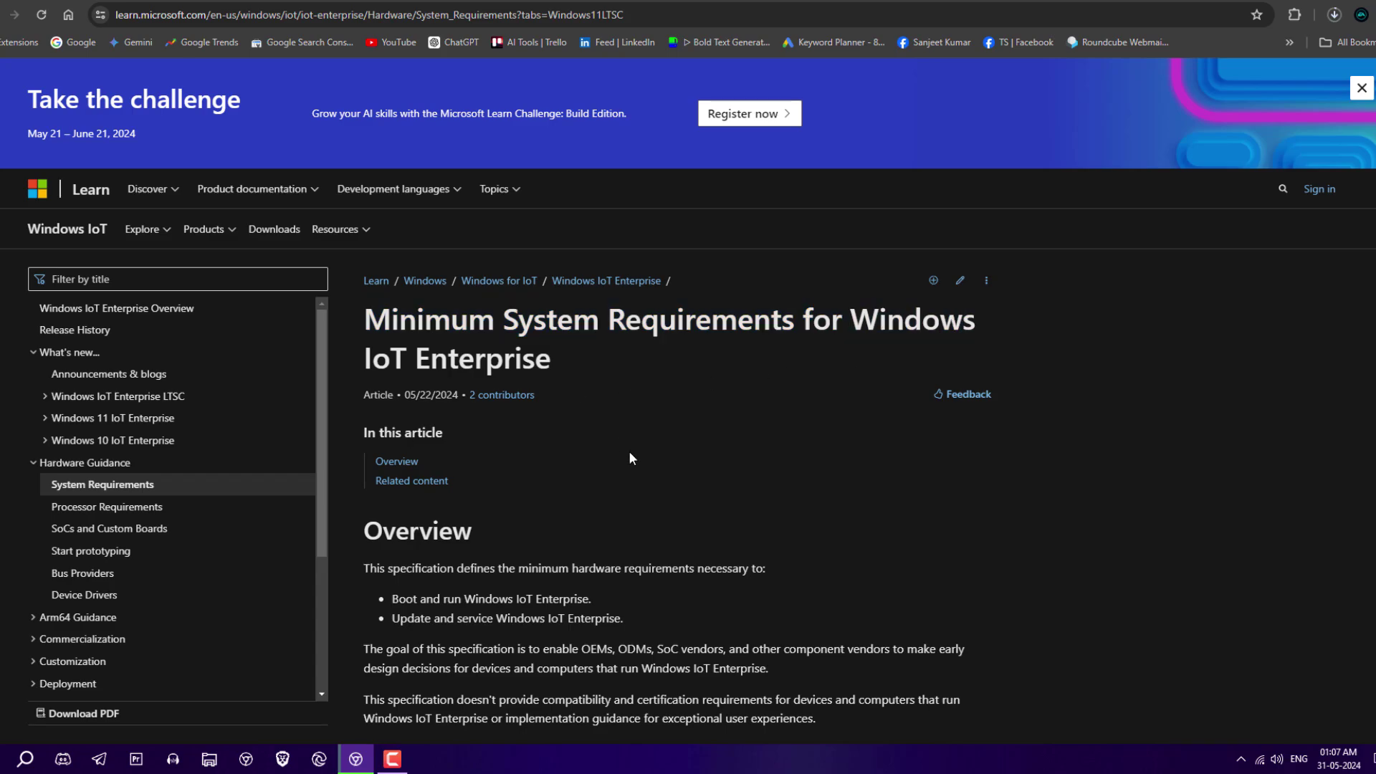
pyautogui.scroll(-10, 630, 459)
pyautogui.moveTo(661, 455)
pyautogui.mouseDown()
pyautogui.moveTo(612, 455)
pyautogui.moveTo(697, 484)
pyautogui.moveTo(635, 485)
pyautogui.mouseUp()
pyautogui.scroll(-1, 659, 497)
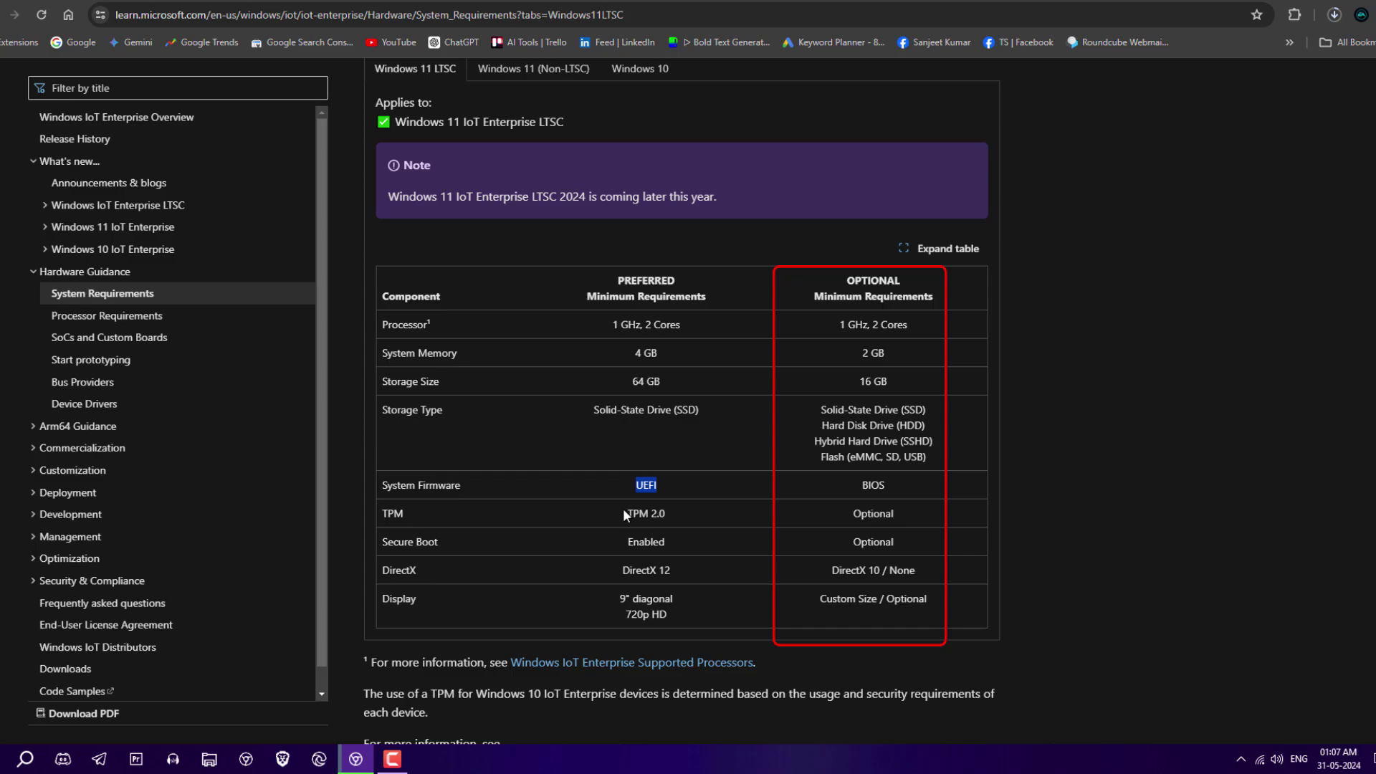
# Step: Highlight the TPM, firmware, Secure Boot and 2 GB memory requirement values
pyautogui.moveTo(895, 513); pyautogui.dragTo(860, 485)
pyautogui.moveTo(668, 542); pyautogui.dragTo(628, 542)
pyautogui.click(804, 569)
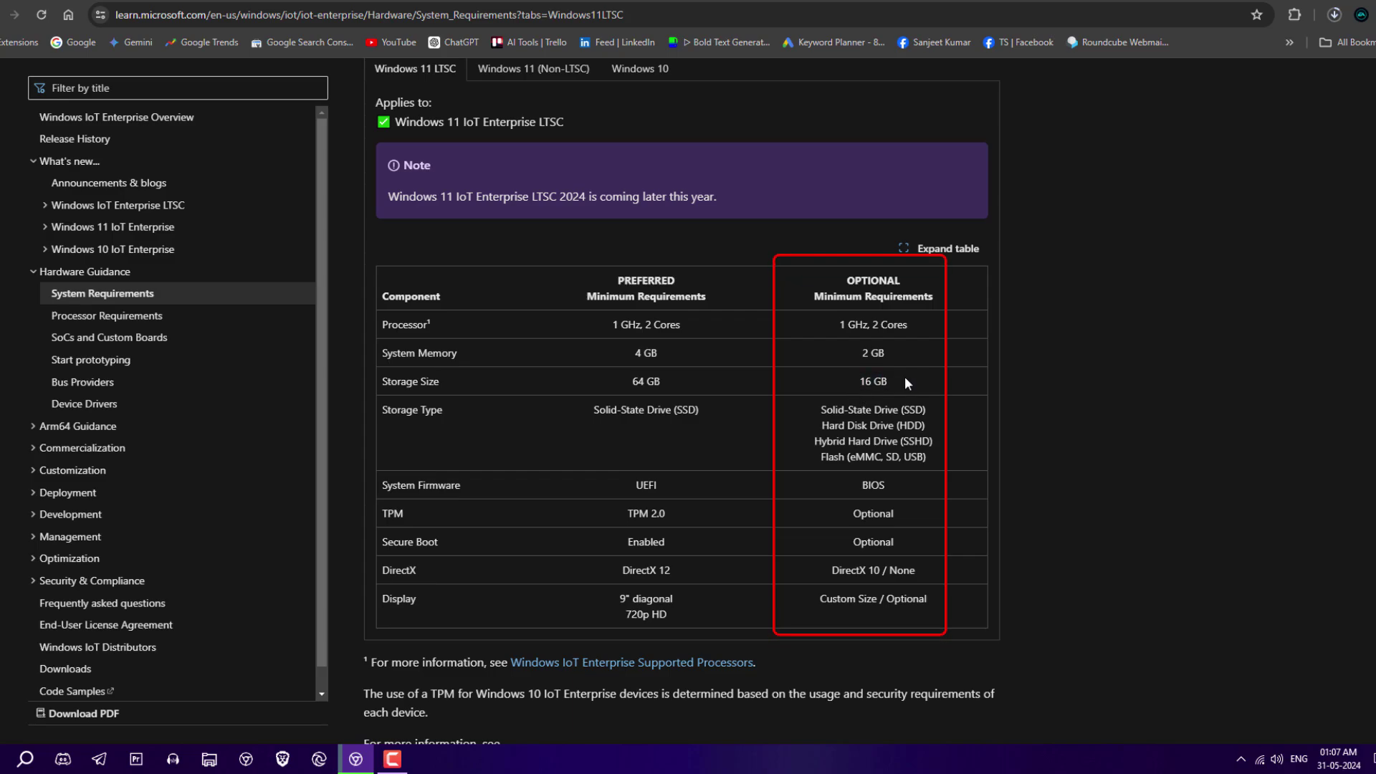
pyautogui.moveTo(892, 352); pyautogui.dragTo(837, 357)
pyautogui.click(820, 327)
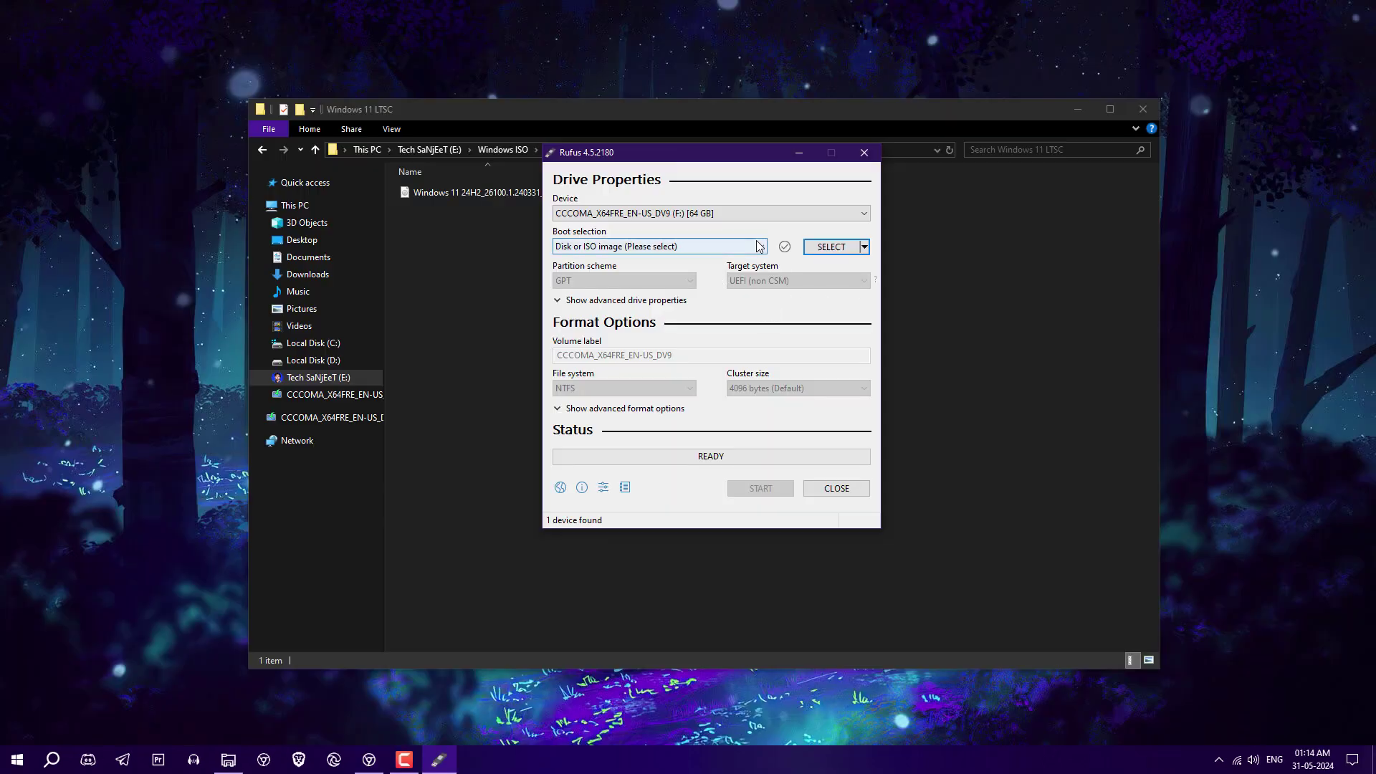
# Step: In Rufus, select the 64 GB USB drive and the Windows 11 LTSC ISO
pyautogui.click(747, 217)
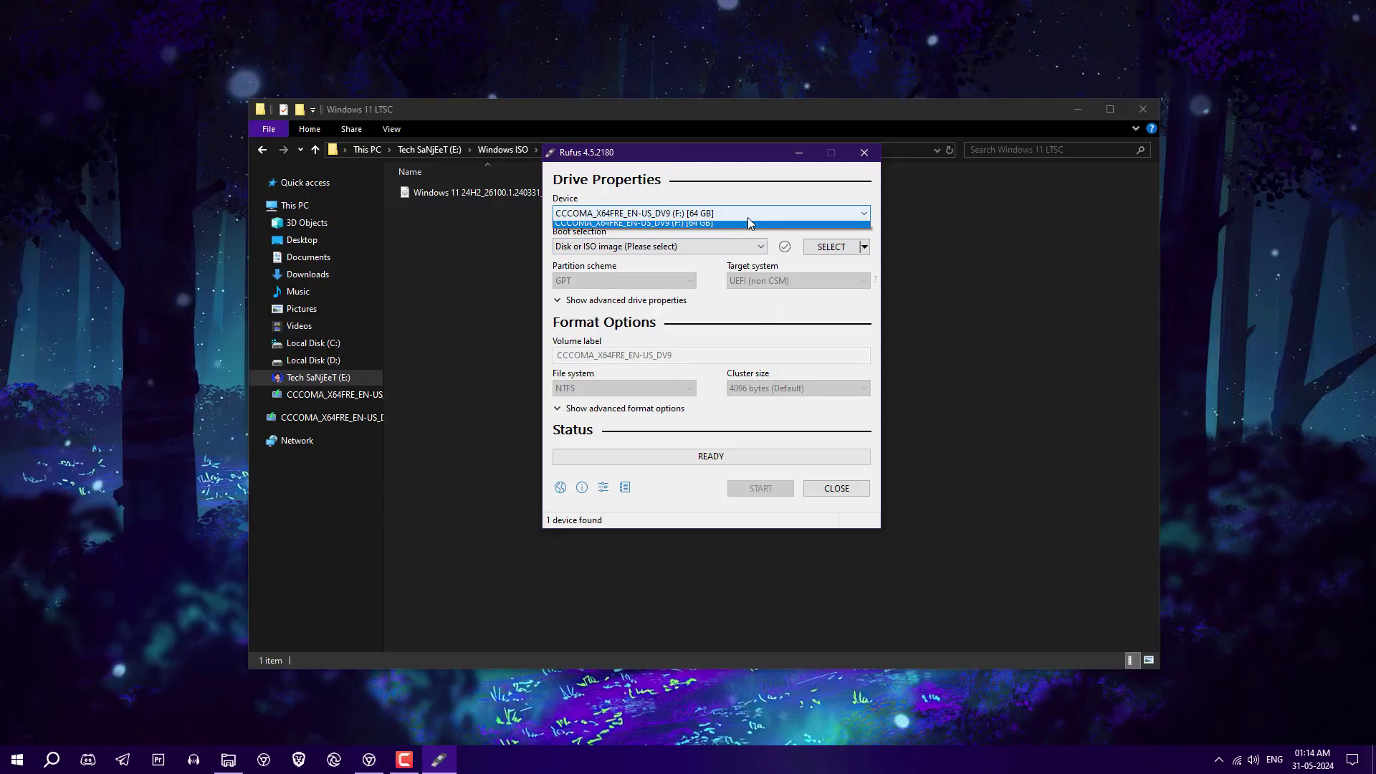
pyautogui.click(746, 217)
pyautogui.click(831, 247)
pyautogui.doubleClick(768, 265)
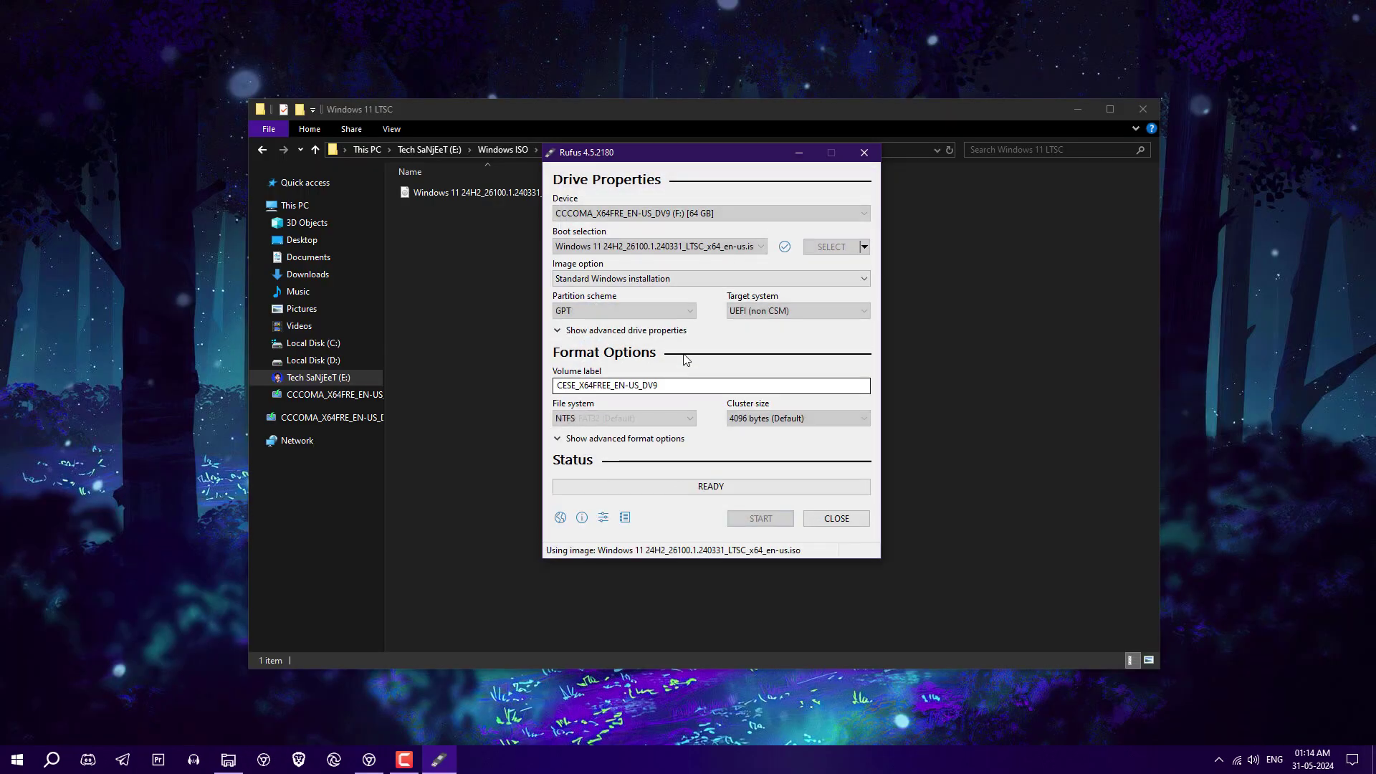
# Step: Start writing, accept the setup customization options, and confirm erasing the drive
pyautogui.click(752, 520)
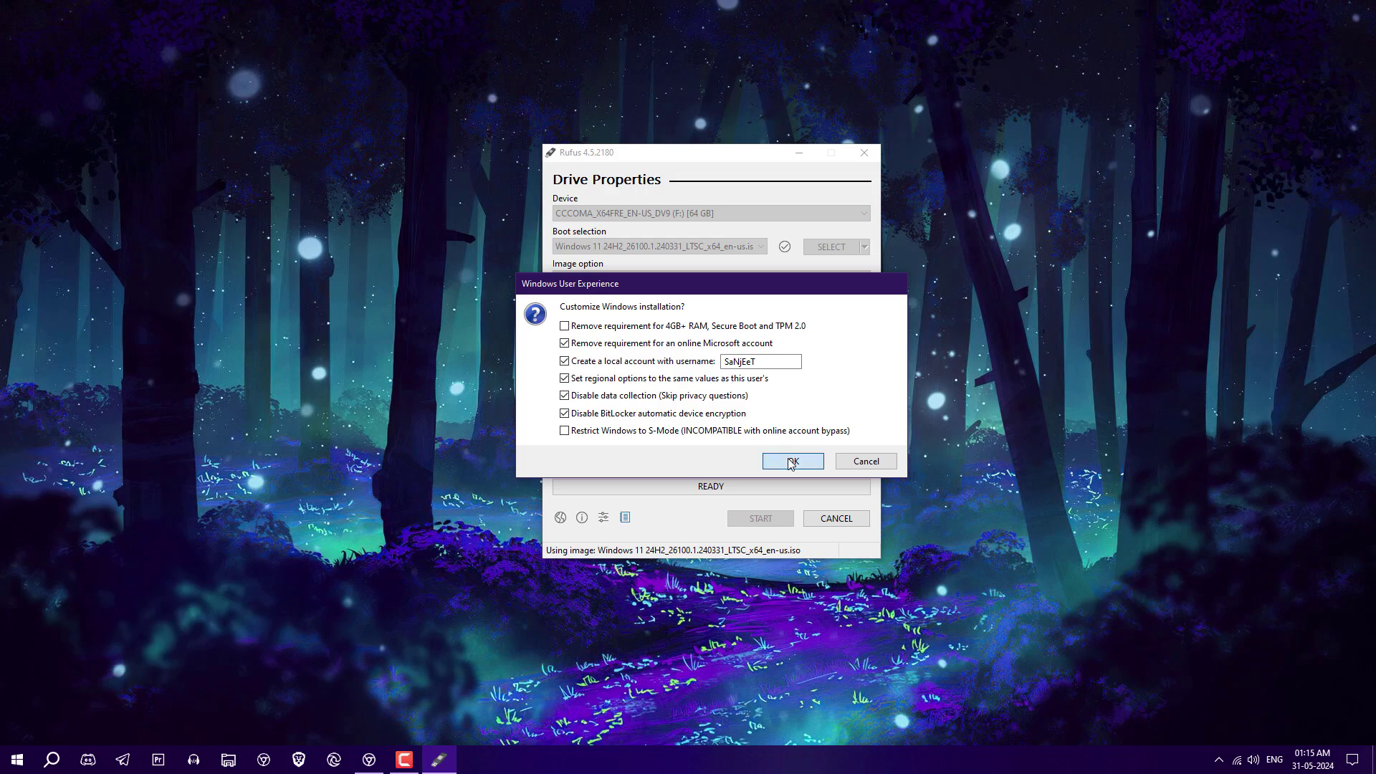
pyautogui.click(791, 463)
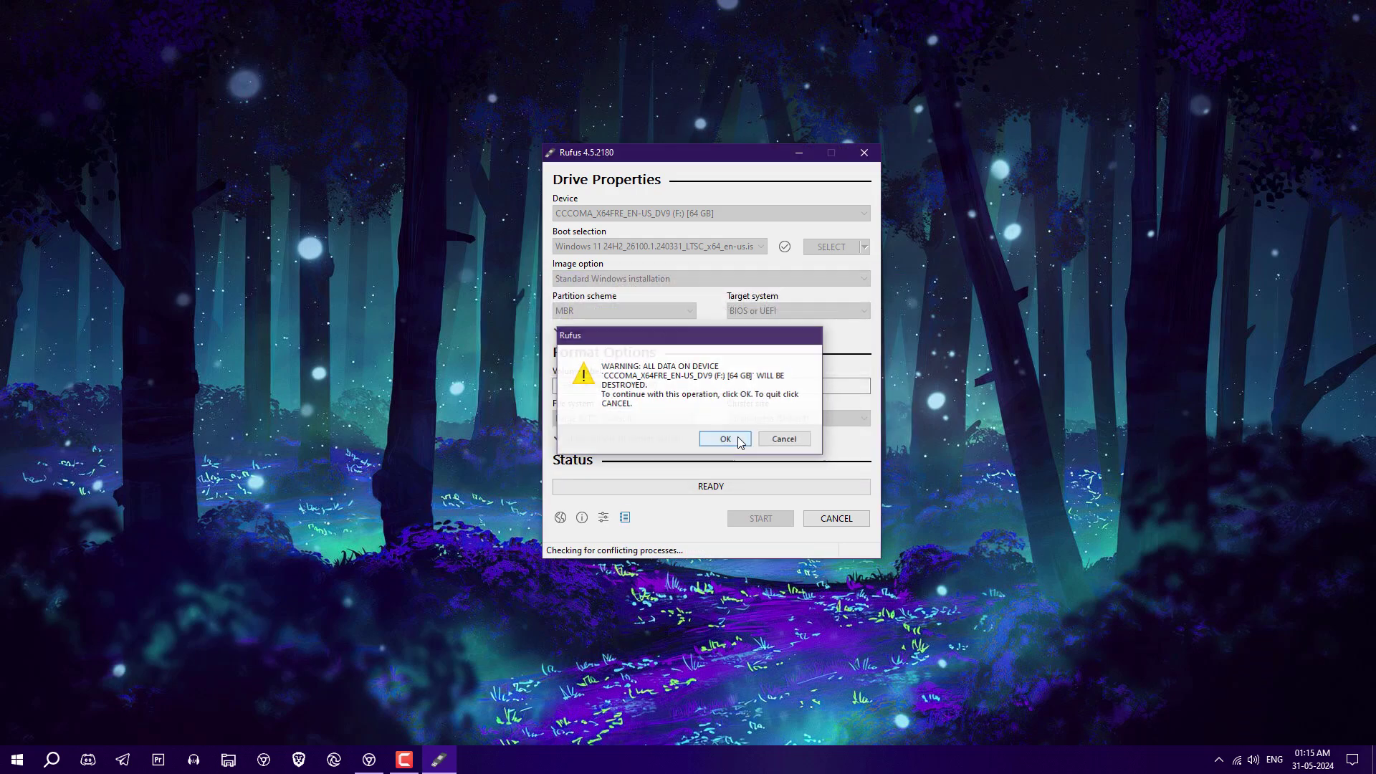
pyautogui.click(783, 438)
pyautogui.moveTo(676, 159); pyautogui.dragTo(659, 159)
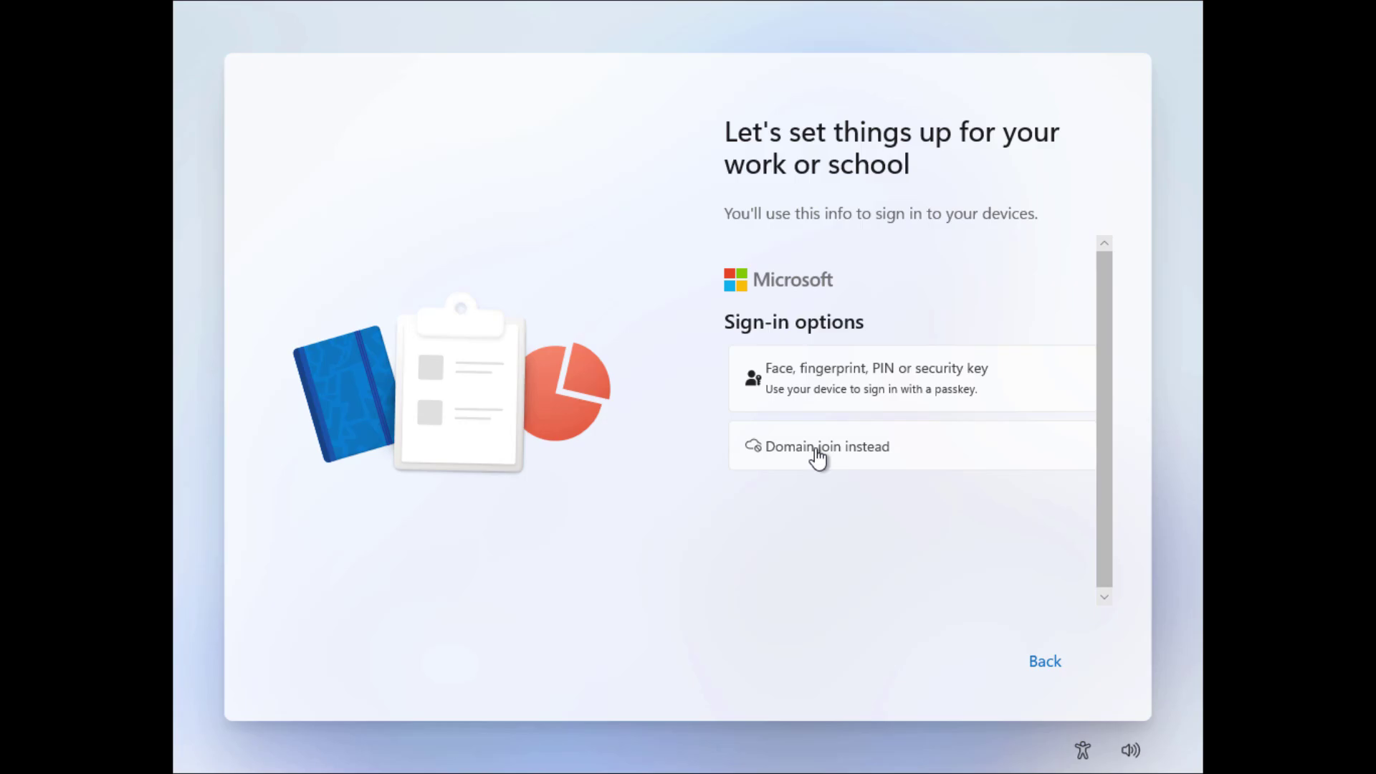
# Step: Choose 'Domain join instead' and enter a local account user name
pyautogui.click(816, 450)
pyautogui.write('Tech')
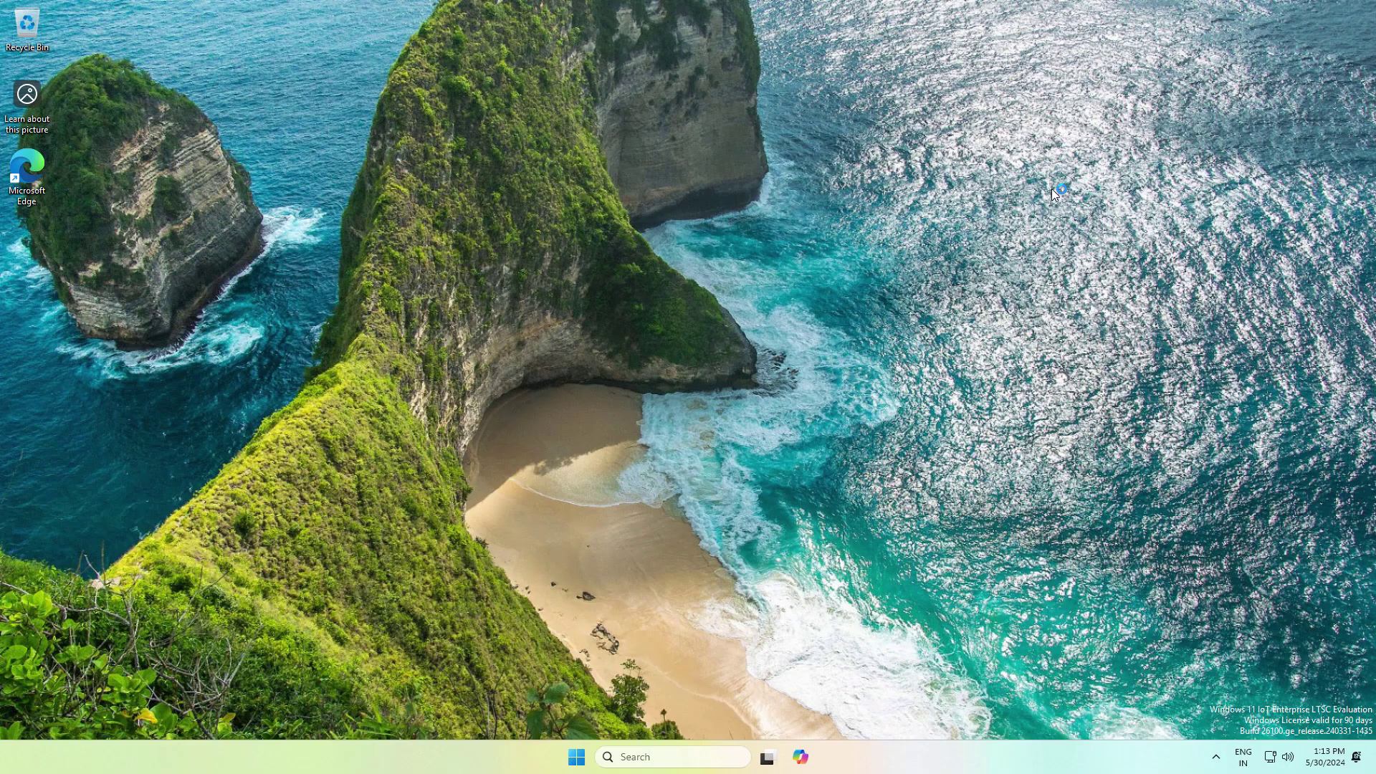
# Step: Glance at the Start menu's pinned apps, then switch the desktop to Small icons
pyautogui.press('super')
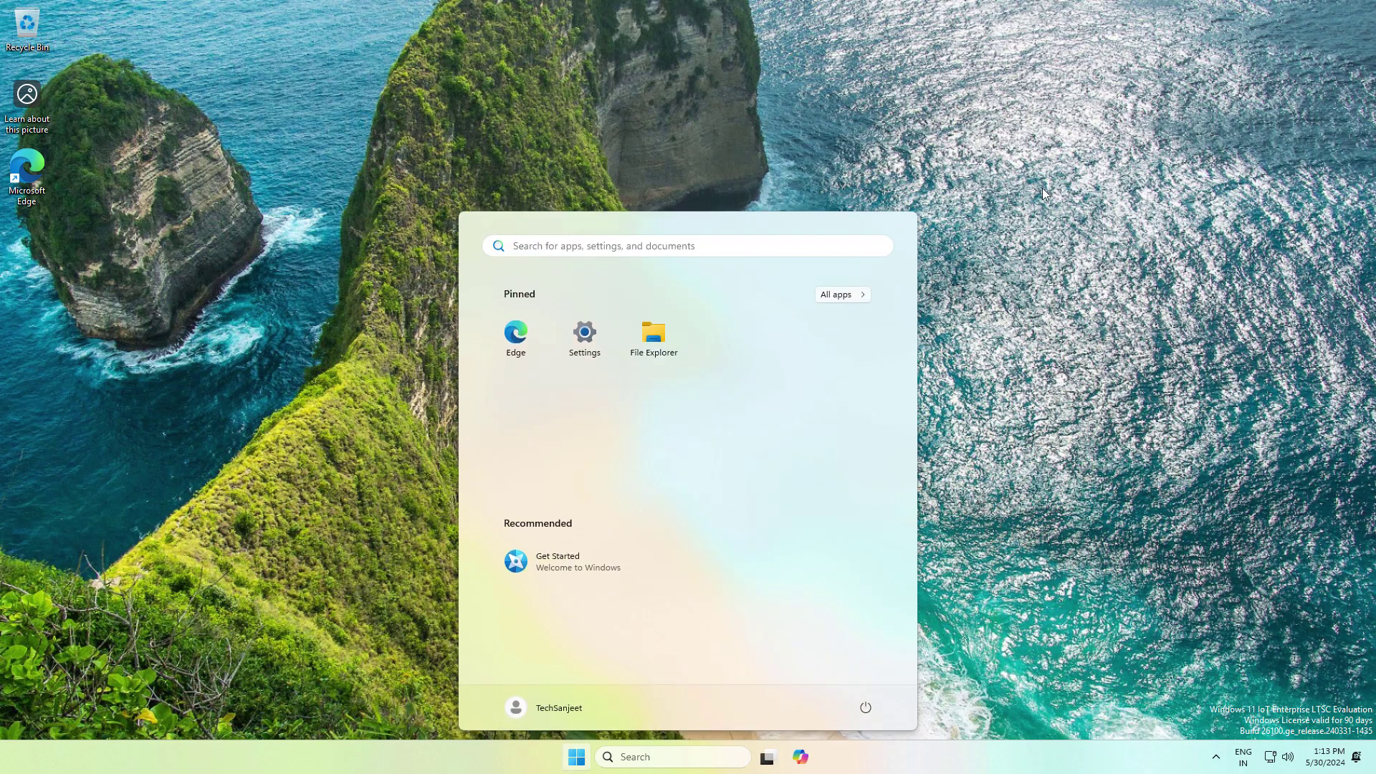
pyautogui.press('super')
pyautogui.rightClick(595, 275)
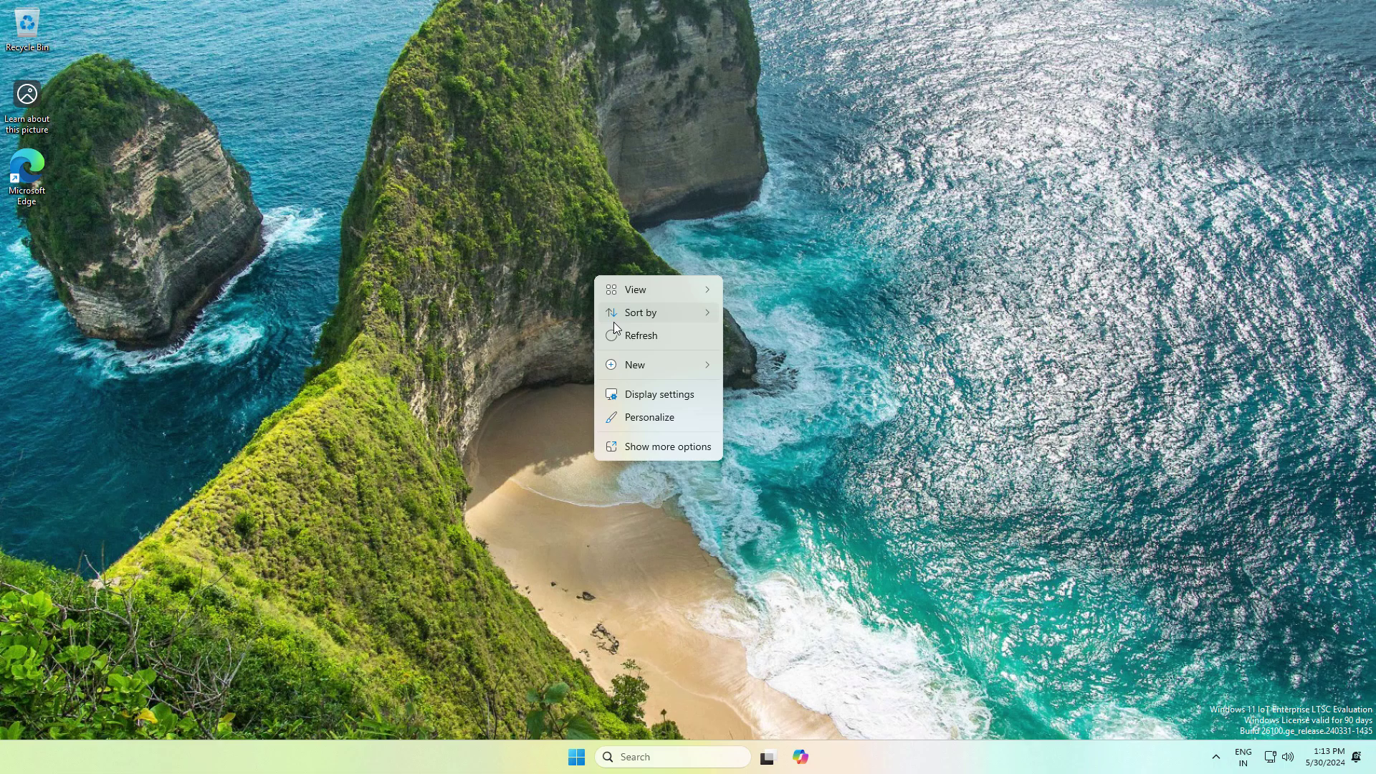
pyautogui.click(544, 317)
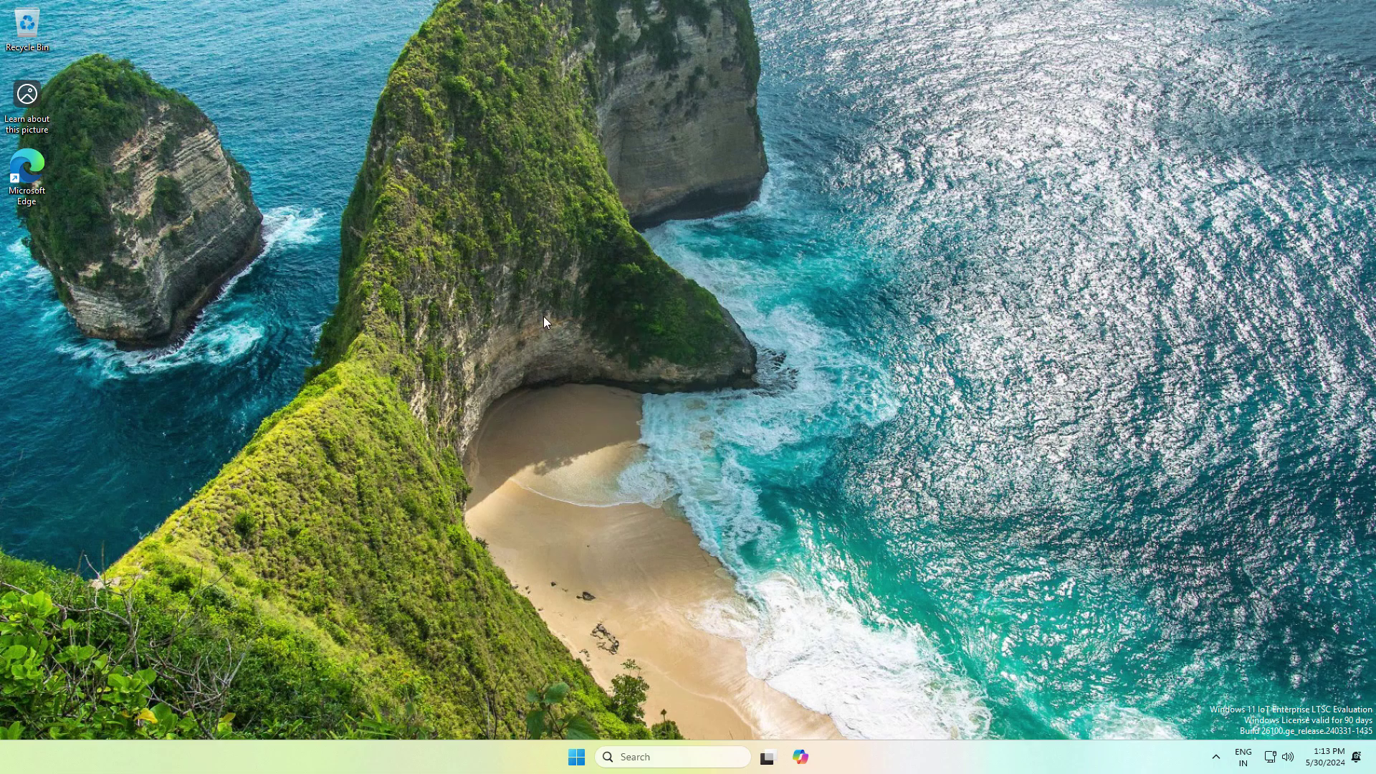
# Step: Open Taskbar settings and look over Copilot before minimizing it
pyautogui.click(587, 755)
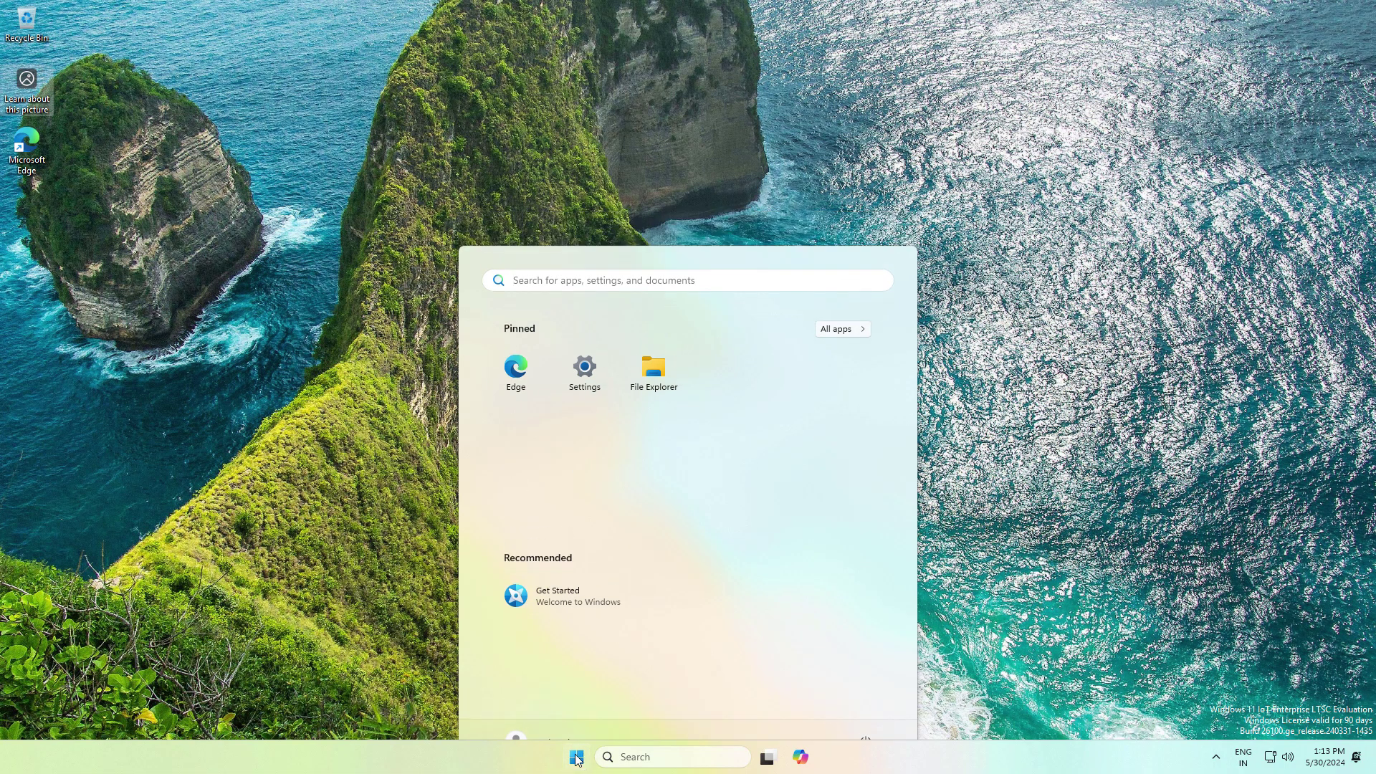
pyautogui.rightClick(505, 759)
pyautogui.click(536, 725)
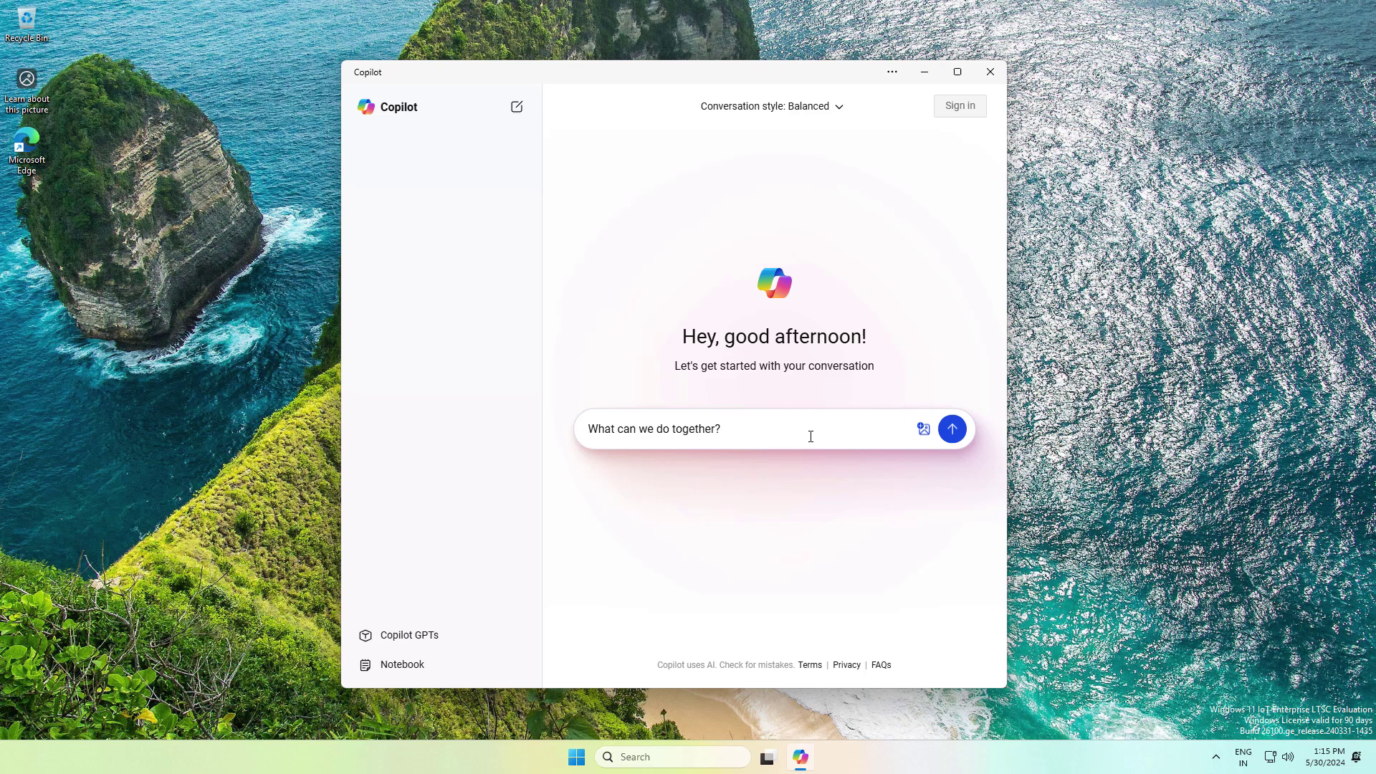
pyautogui.click(801, 757)
# Step: Browse the Start menu, Windows search suggestions and the All apps list
pyautogui.click(576, 757)
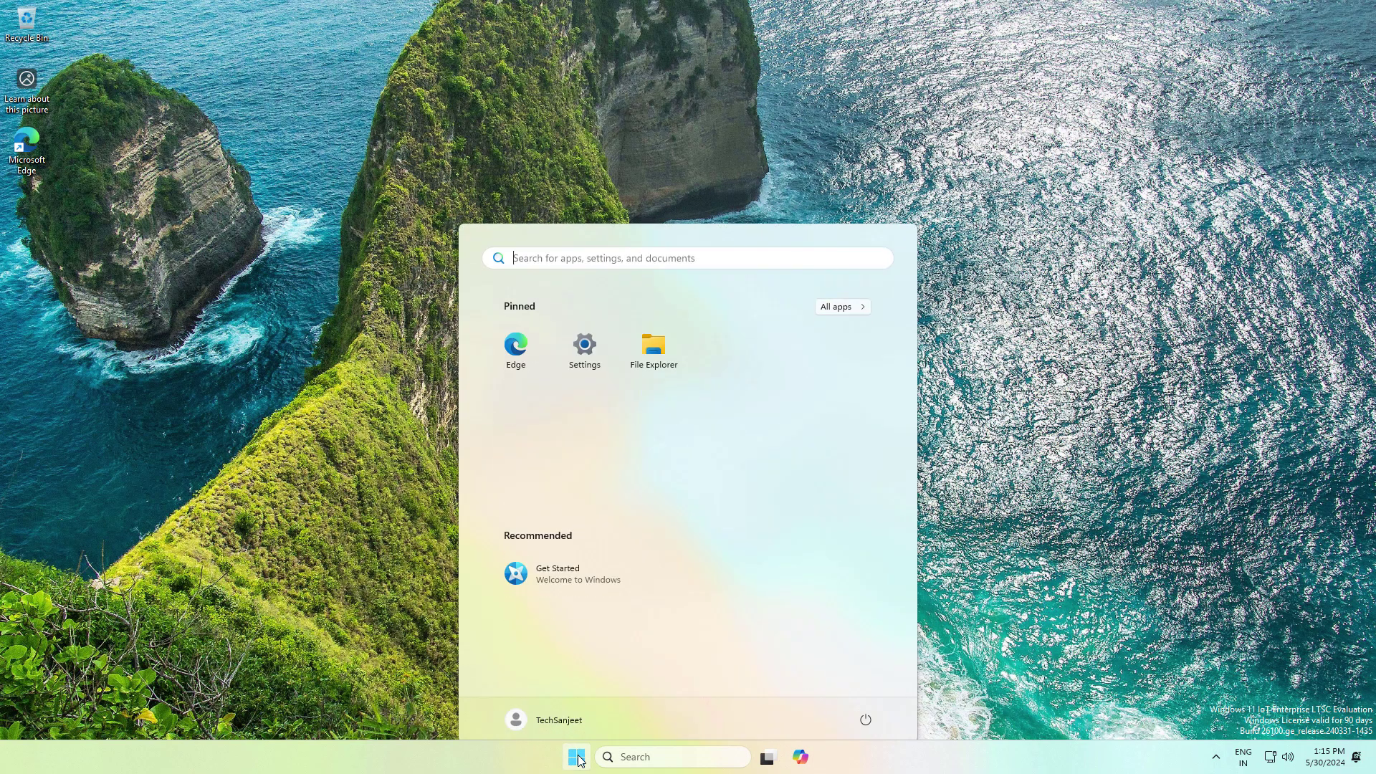
pyautogui.click(630, 758)
pyautogui.click(573, 758)
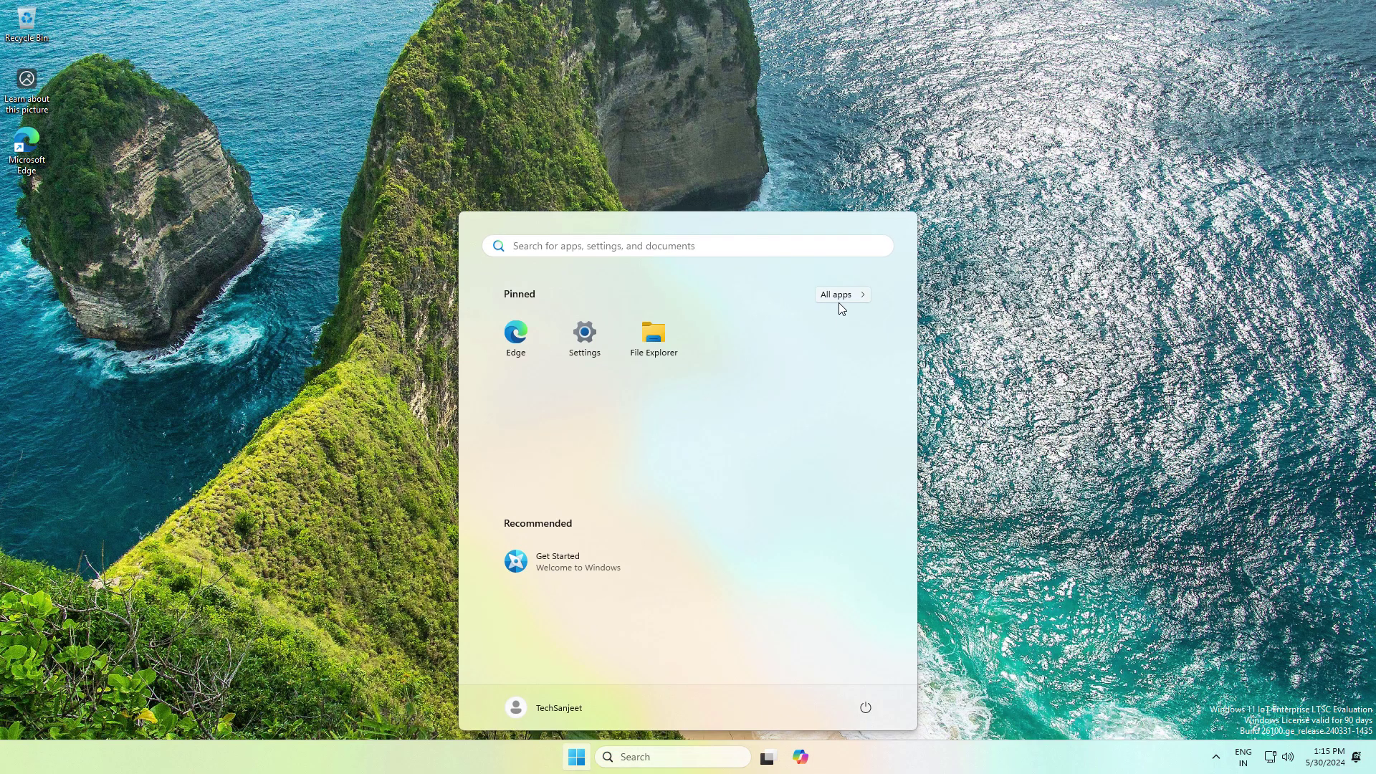
pyautogui.click(837, 299)
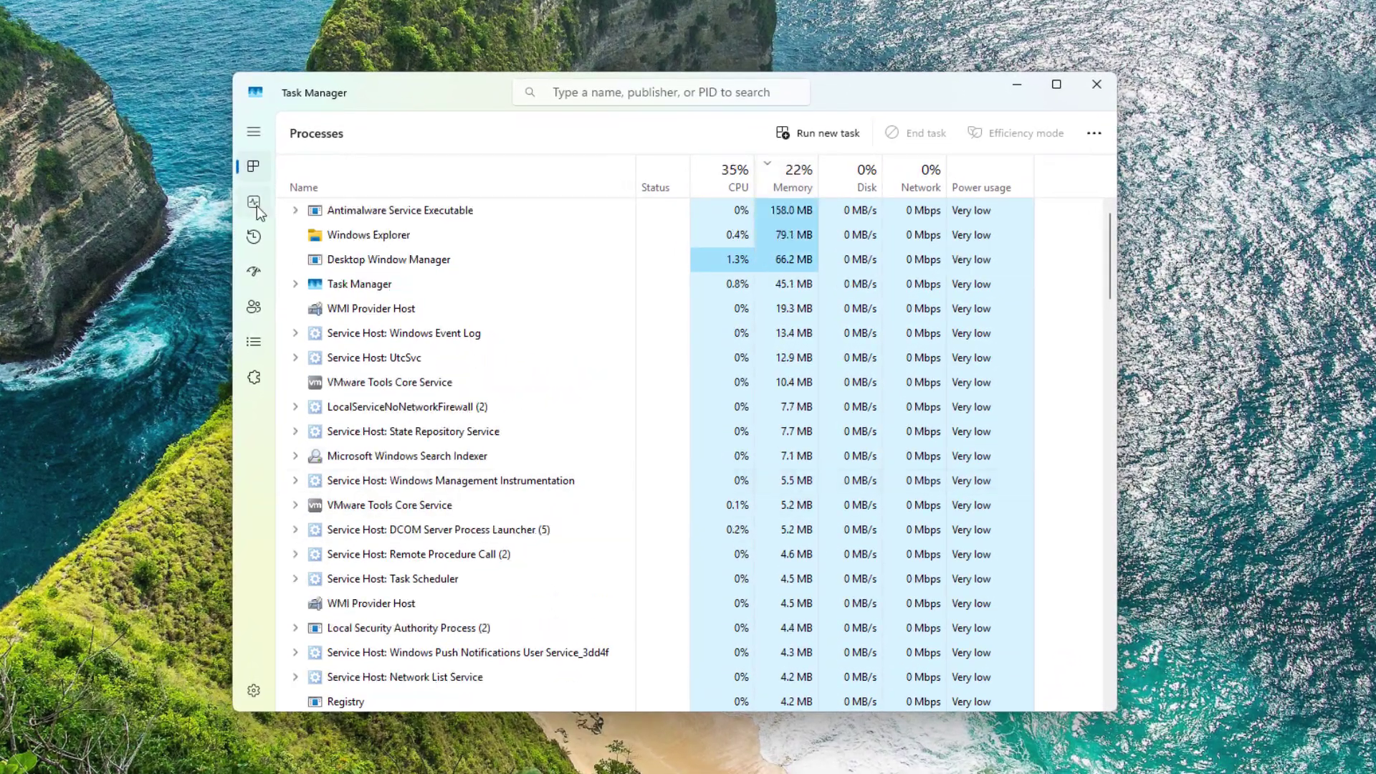
# Step: Check Task Manager performance (CPU 3%, memory 1.9 of 8.0 GB), then open File Explorer
pyautogui.click(313, 215)
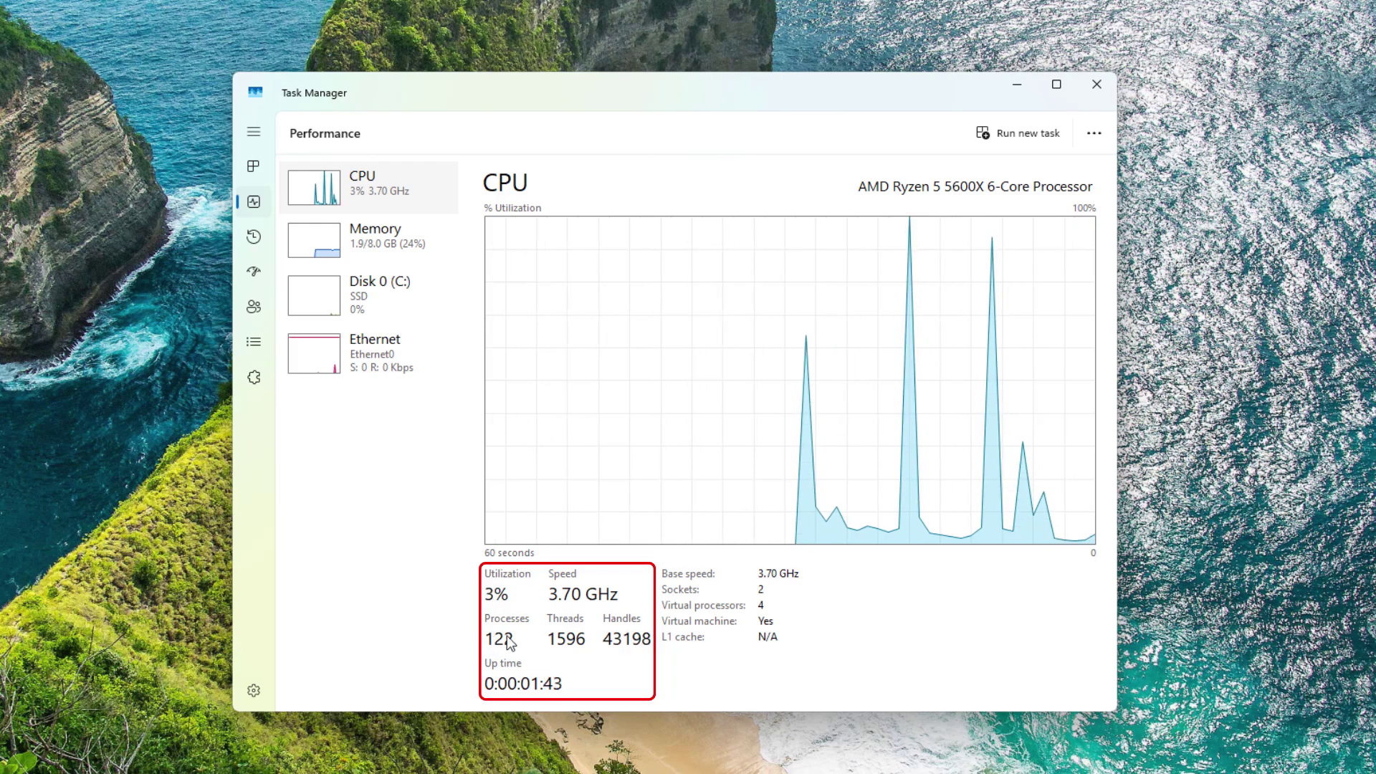
pyautogui.click(365, 246)
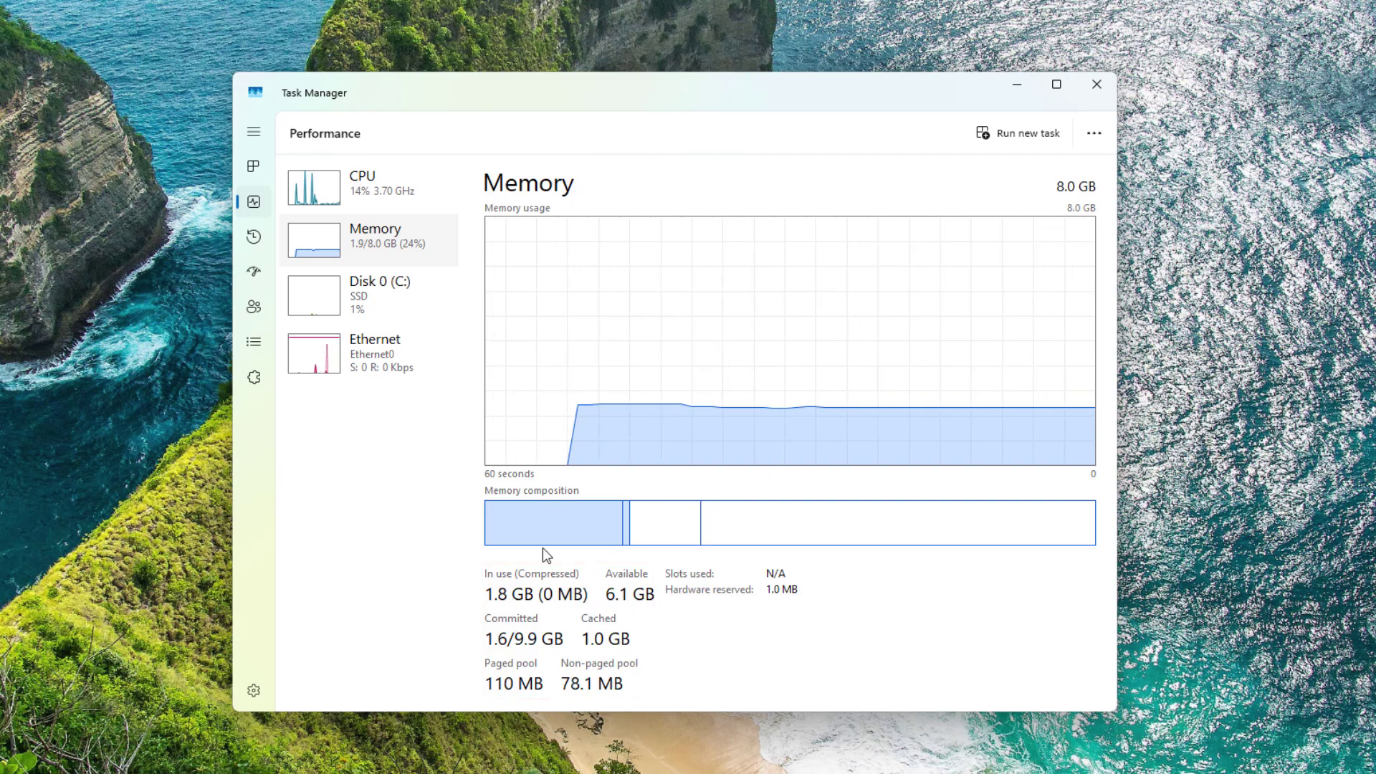
pyautogui.press('super+e')
# Step: View Local Disk (C:) properties showing 11.1 GB used of 99.2 GB capacity
pyautogui.click(279, 498)
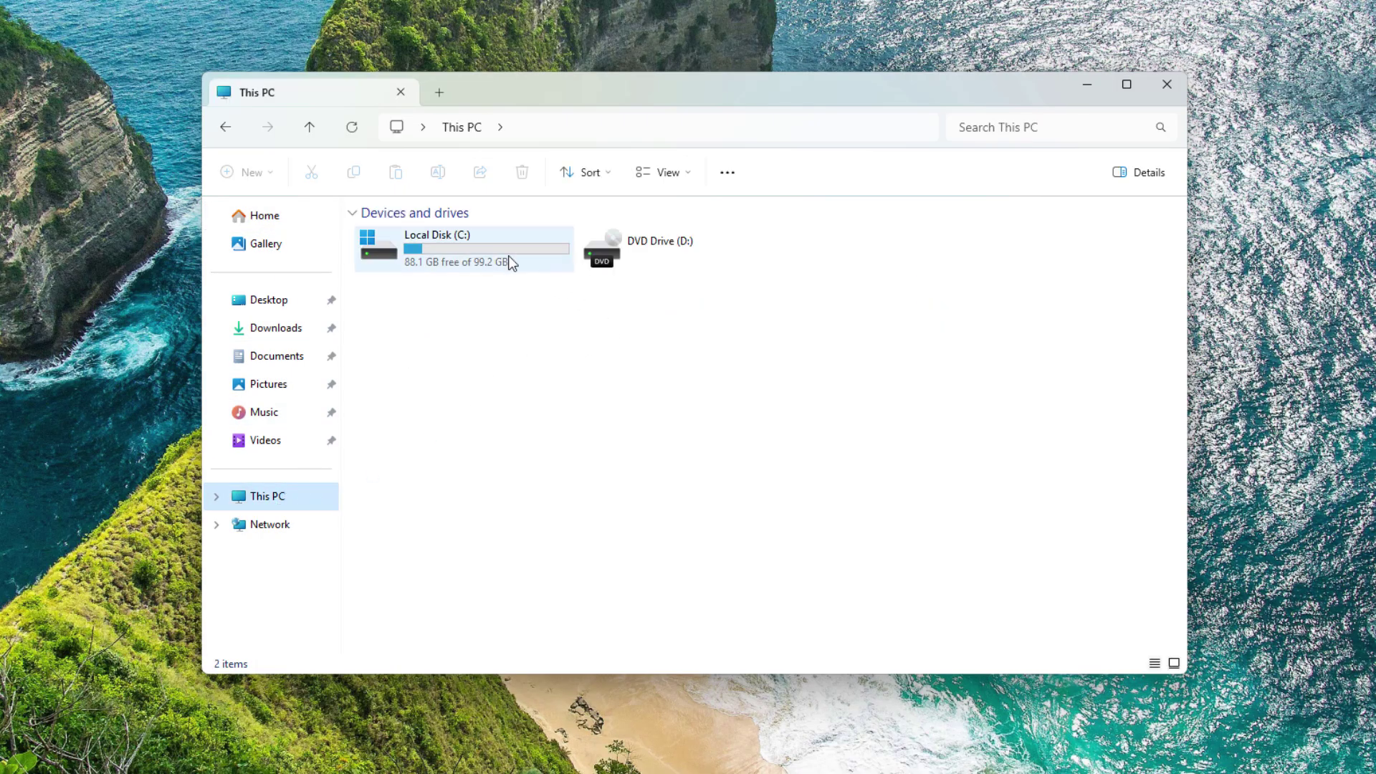
pyautogui.rightClick(471, 250)
pyautogui.click(518, 514)
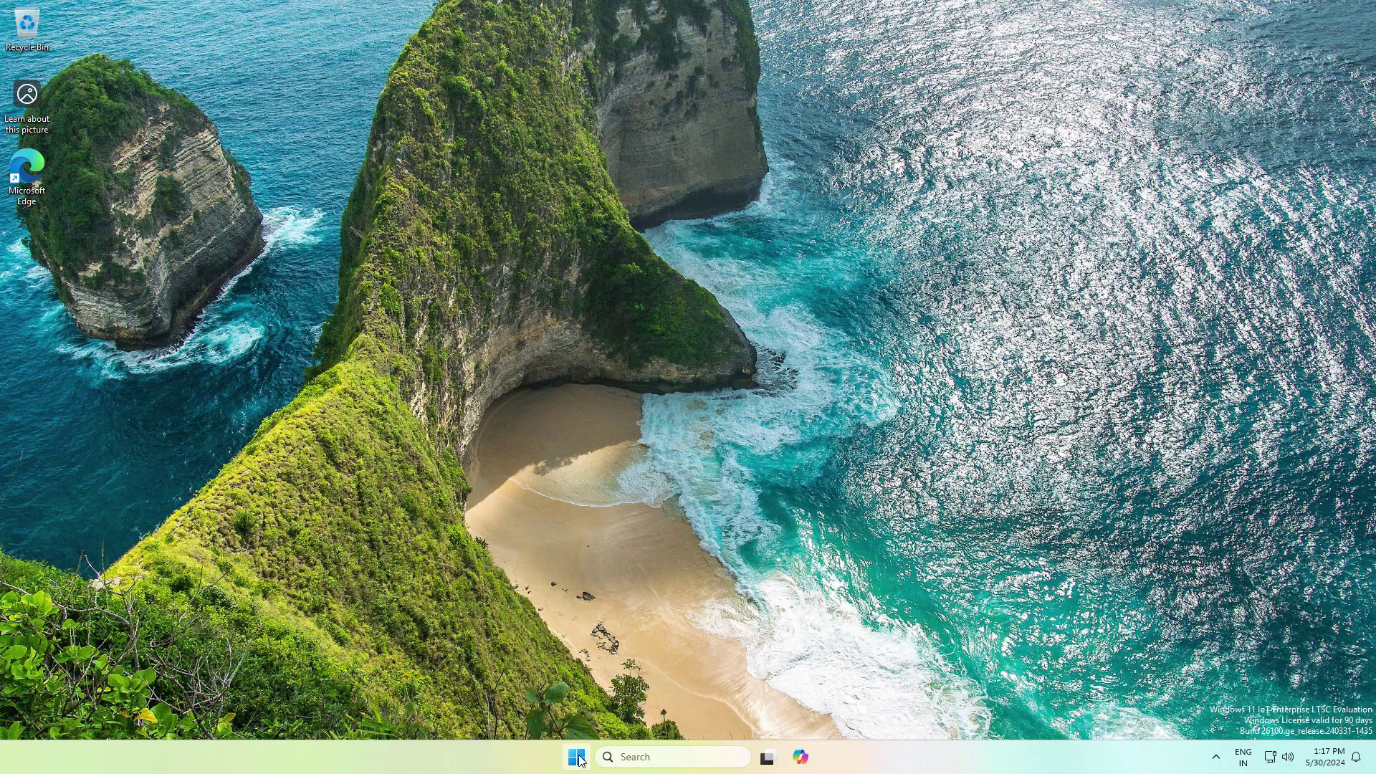
pyautogui.click(579, 758)
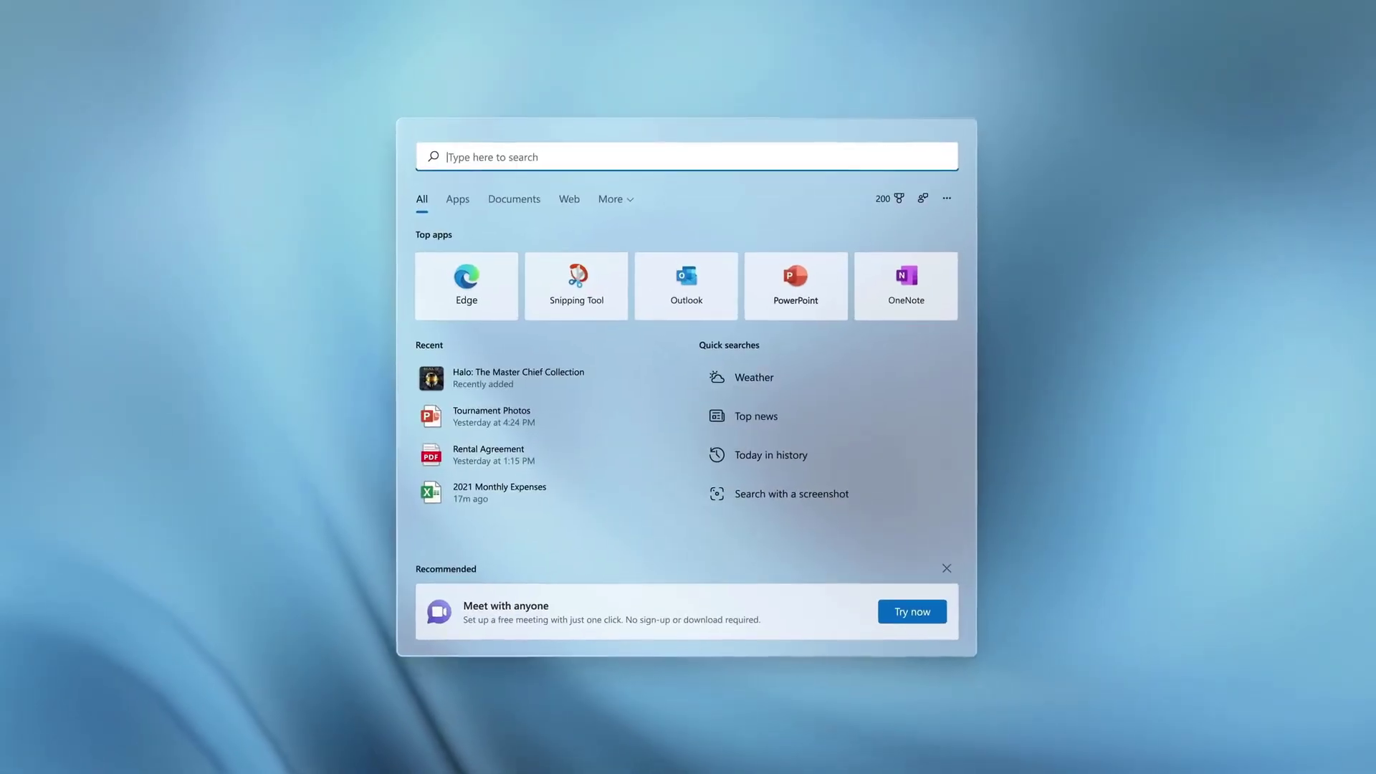
# Step: Search Windows for 'settings'
pyautogui.write('sett')
pyautogui.write('ings')
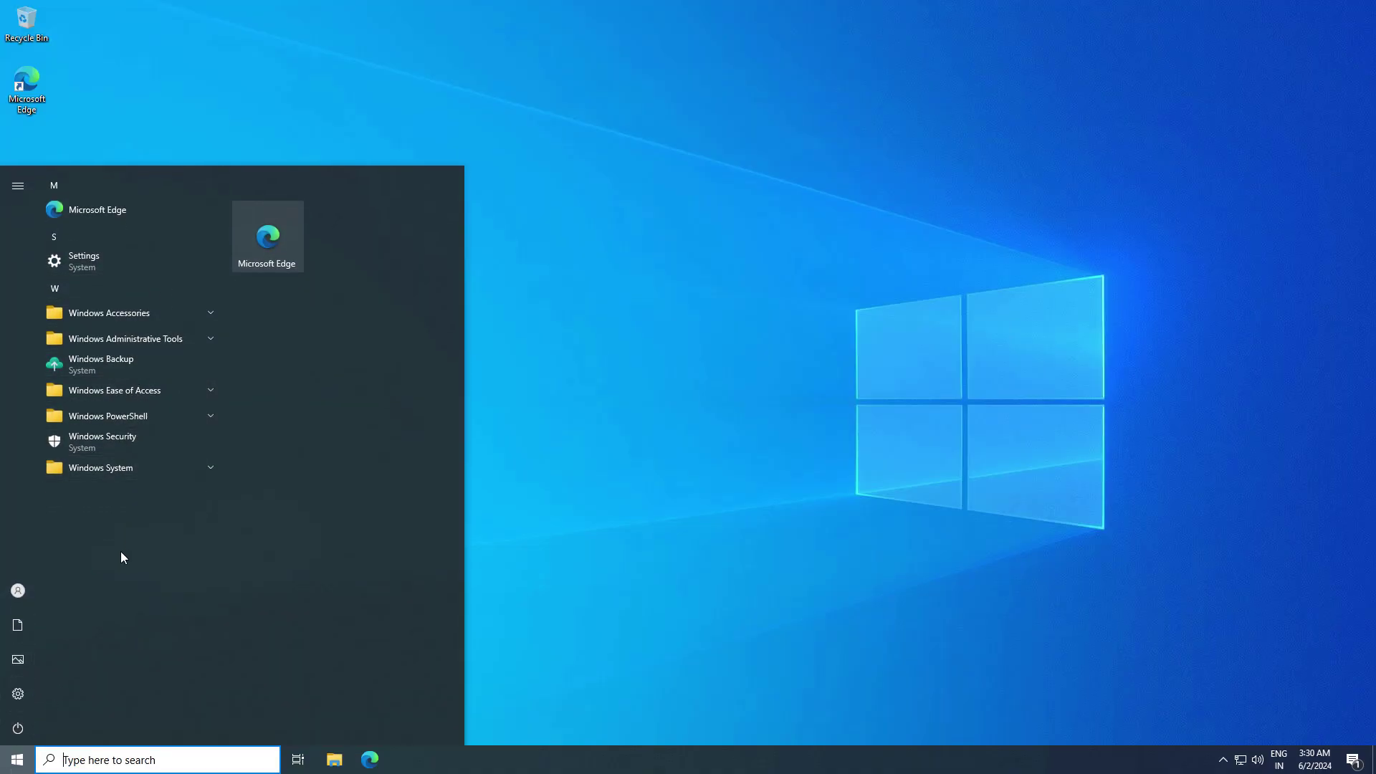
# Step: Open Windows 10 LTSC Settings from the Start menu, close it, and reopen the app list
pyautogui.click(18, 694)
pyautogui.click(1122, 70)
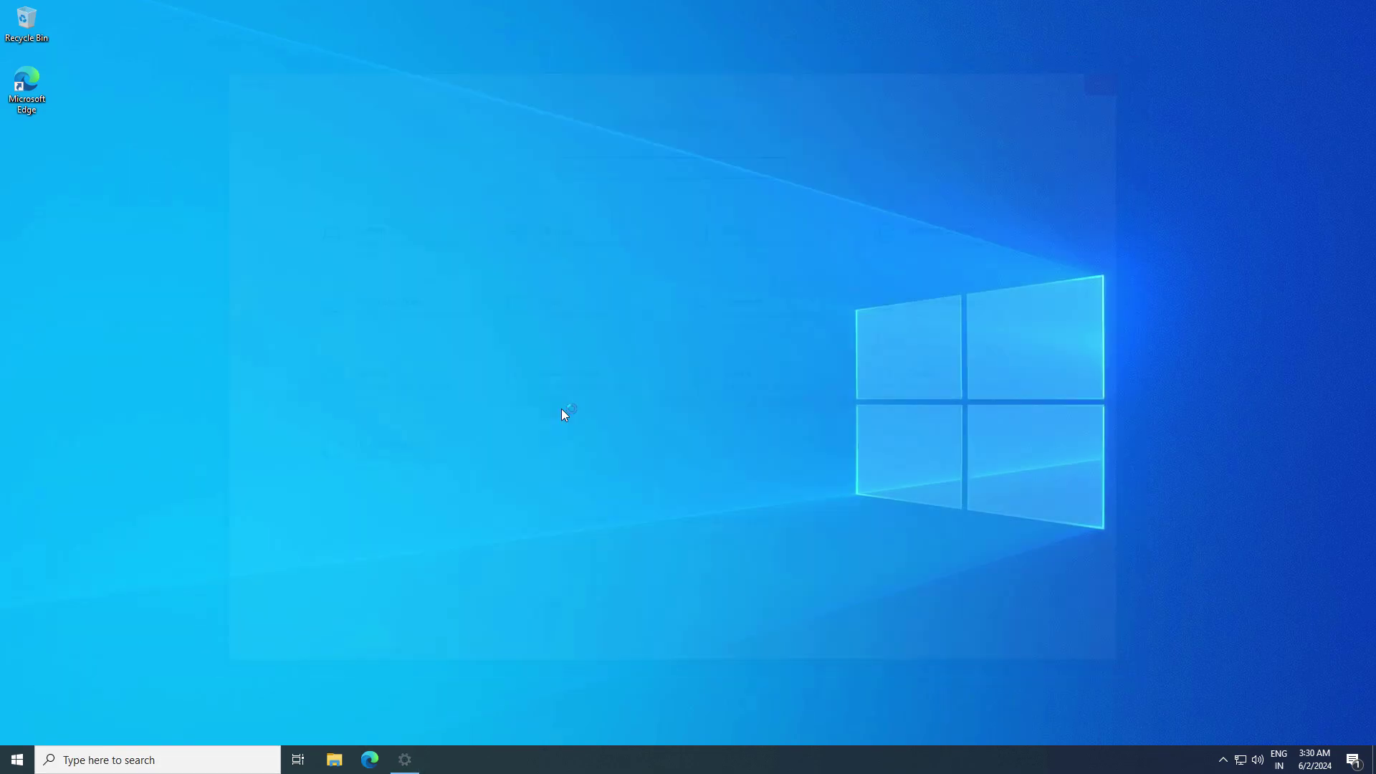
pyautogui.click(17, 759)
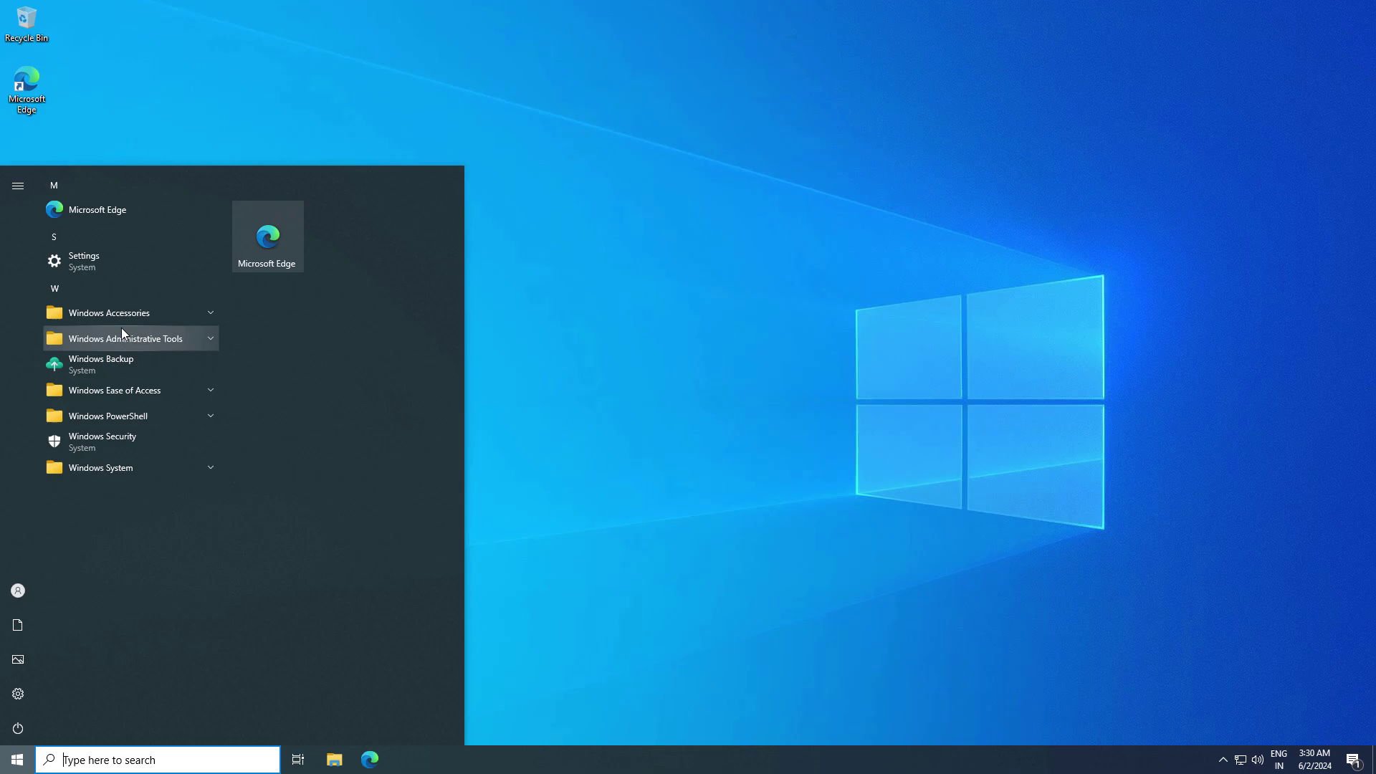